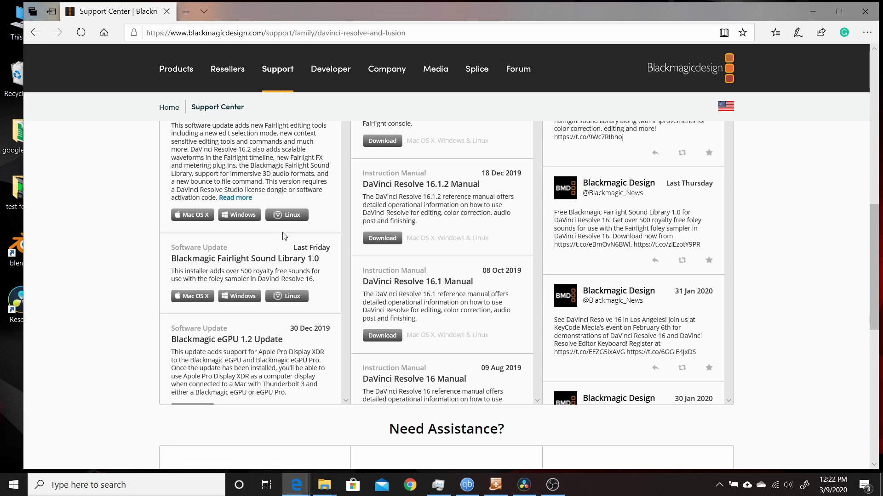
Step: Review the DaVinci Resolve 16.2 update, Studio 16.2 and Fairlight Sound Library 1.0 downloads on the Blackmagic support page
scroll(282, 234, up, 10)
scroll(283, 235, up, 2)
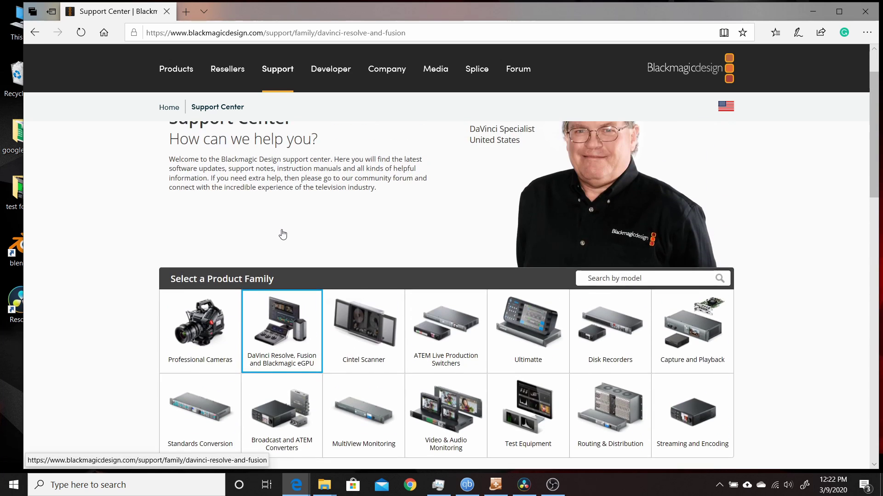
scroll(276, 230, down, 3)
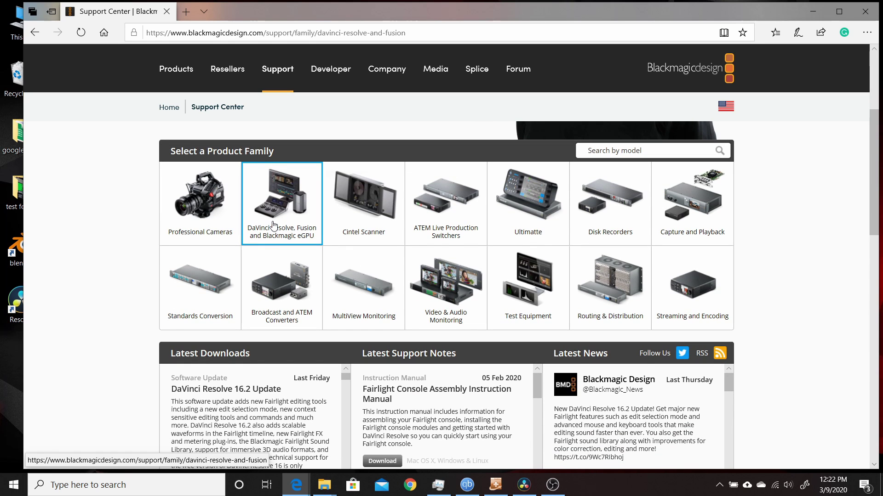
scroll(132, 260, down, 4)
scroll(133, 261, down, 1)
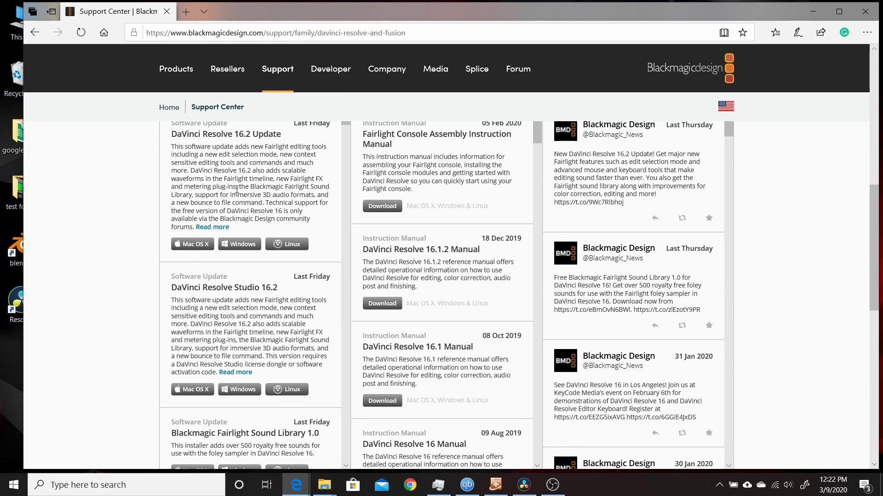
scroll(237, 189, down, 4)
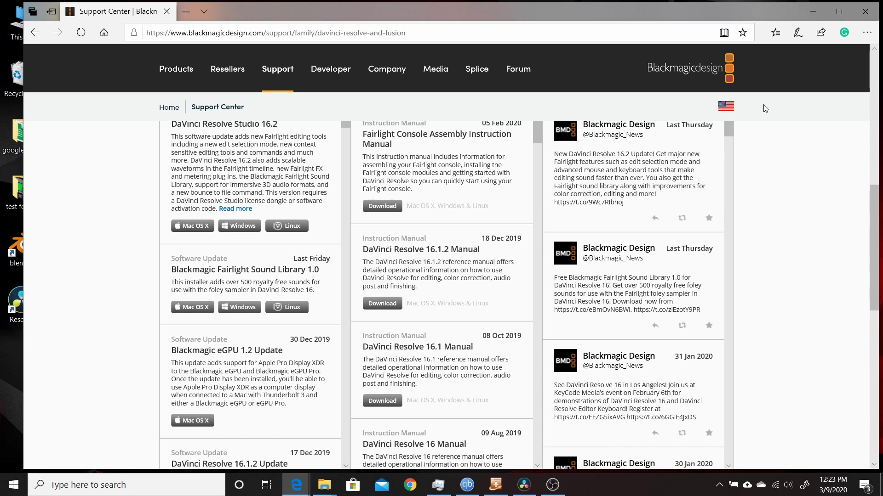
Step: Switch to DaVinci Resolve, search the Sound Library for "***" and browse the listed sounds
click(527, 490)
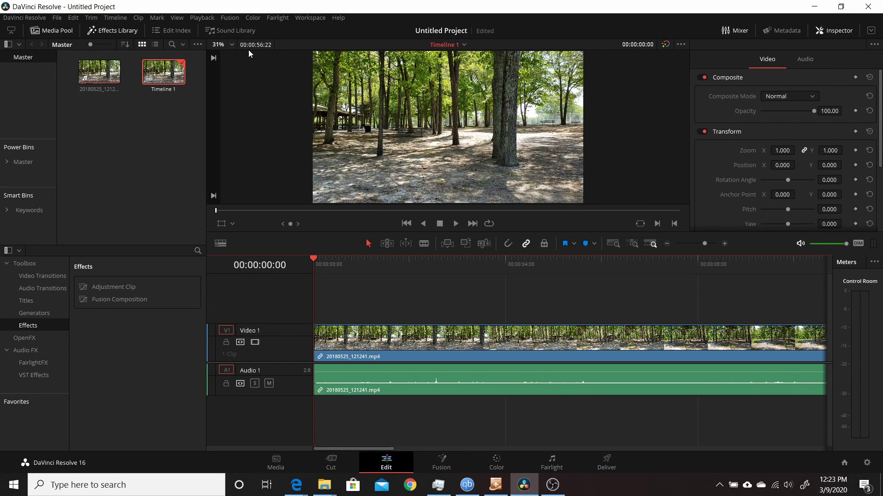
click(241, 31)
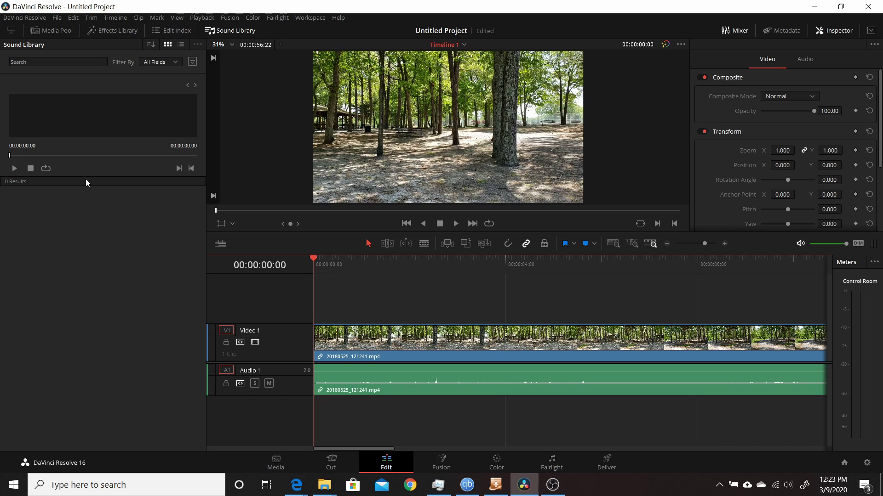
click(67, 62)
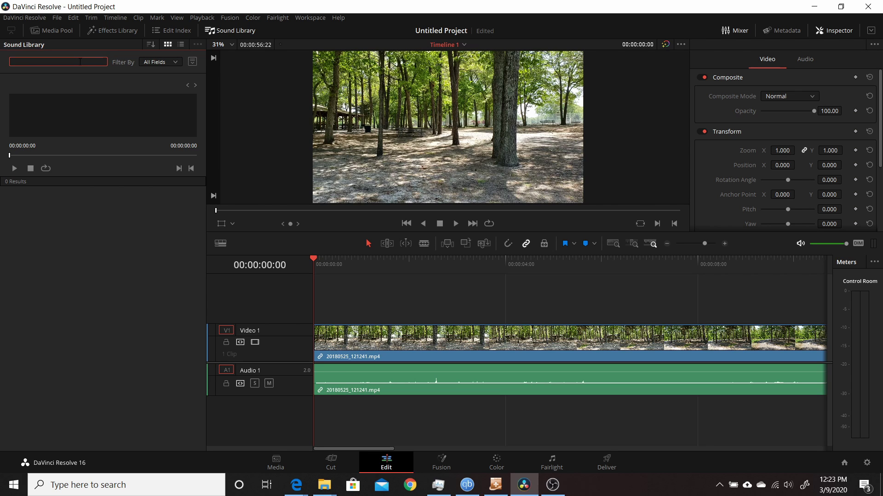
text(***)
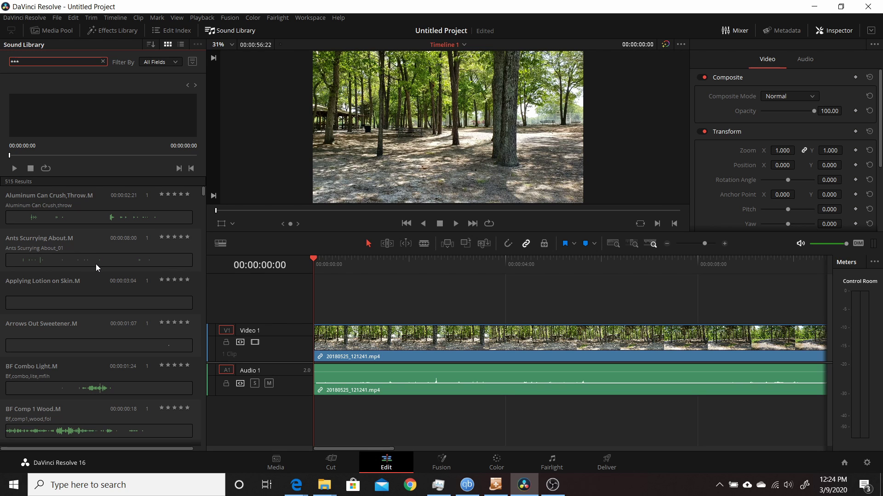
scroll(96, 264, down, 10)
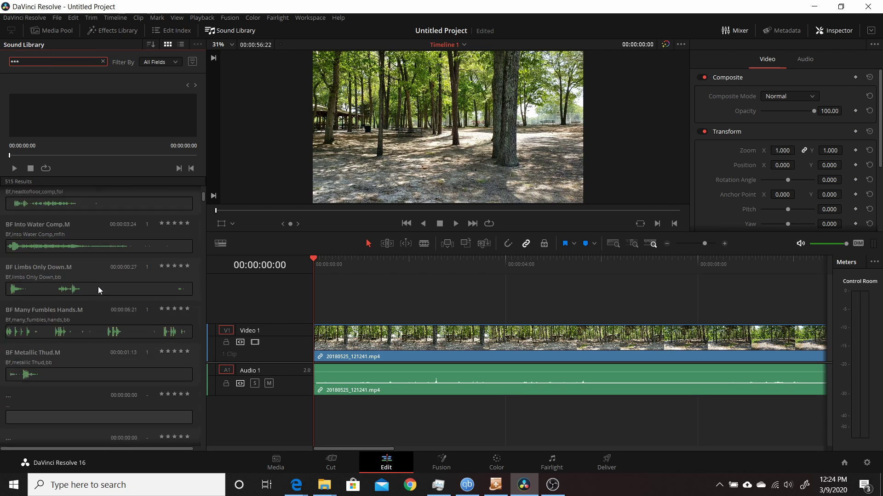
scroll(98, 289, up, 5)
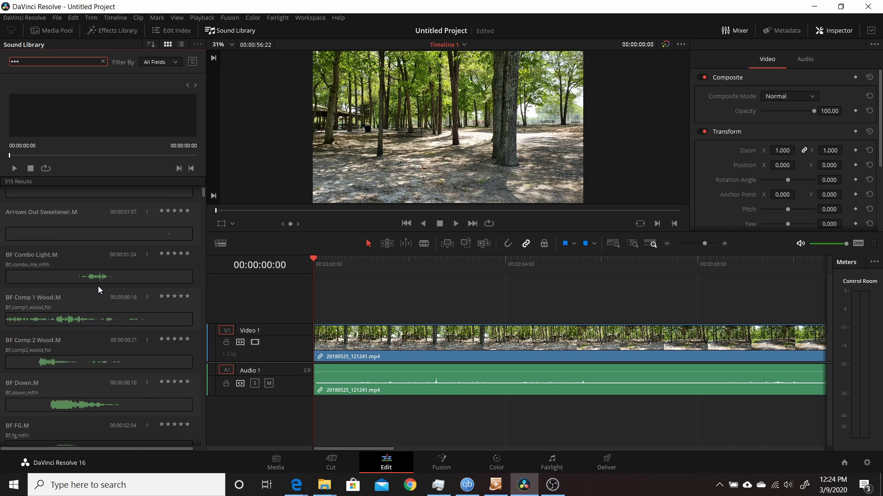
scroll(98, 289, up, 3)
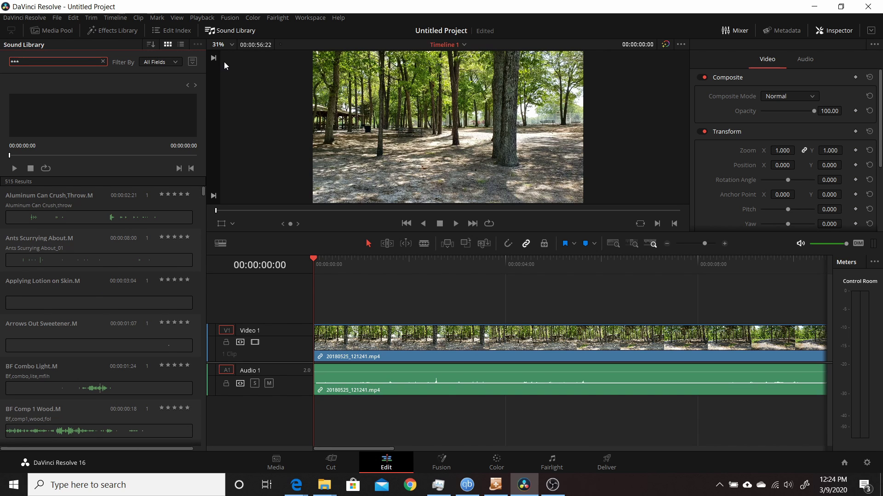
Step: Reveal the Sound Library's database choice, view the sounds in maindatabase, and return to Fairlight Sound Library
click(192, 62)
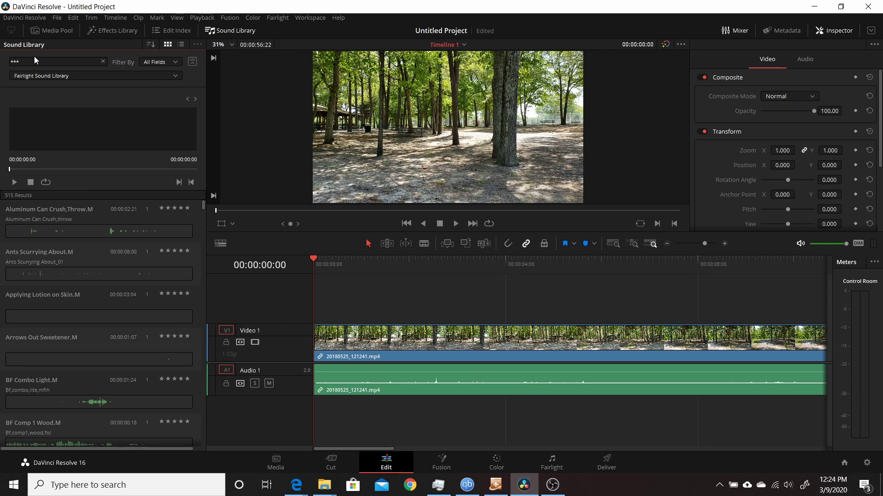
click(176, 80)
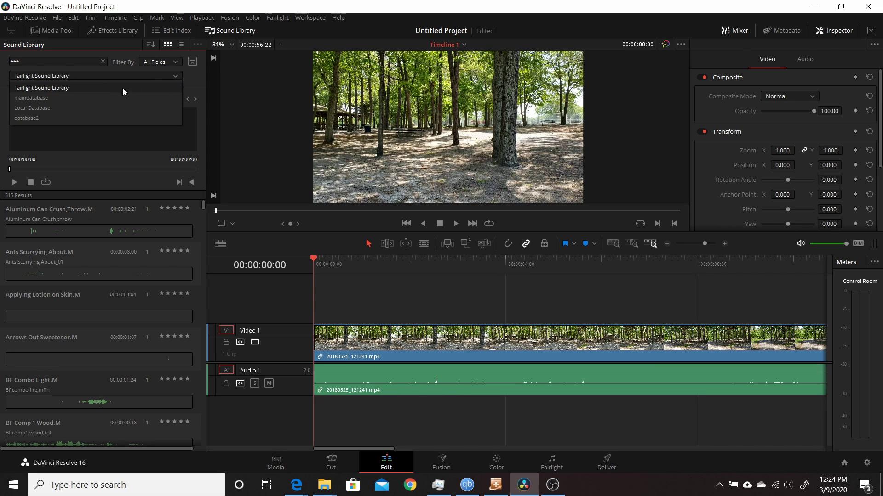
click(48, 100)
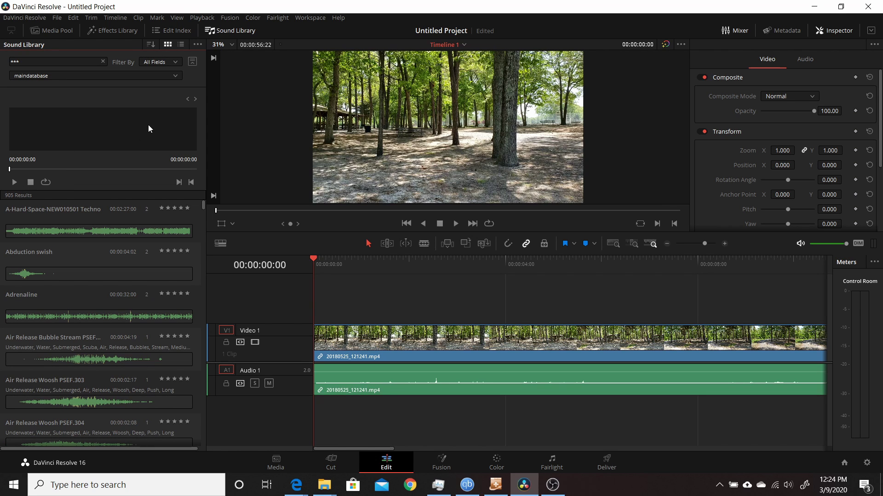
click(178, 75)
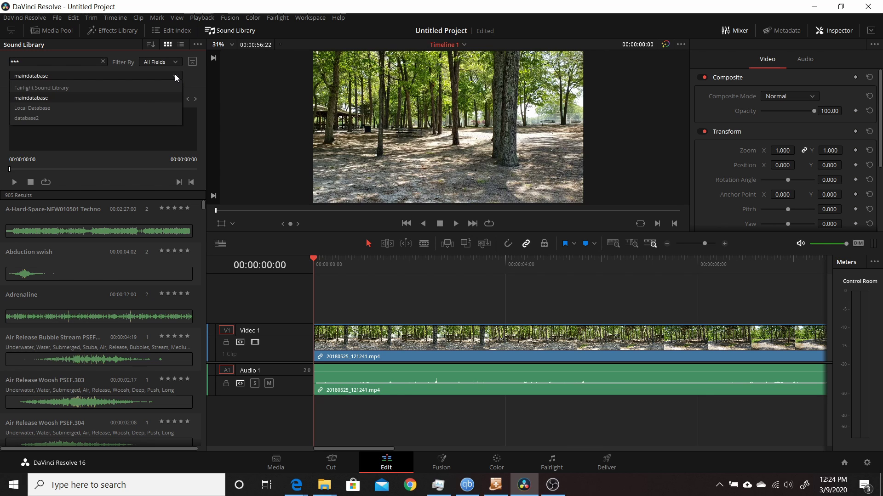
click(50, 90)
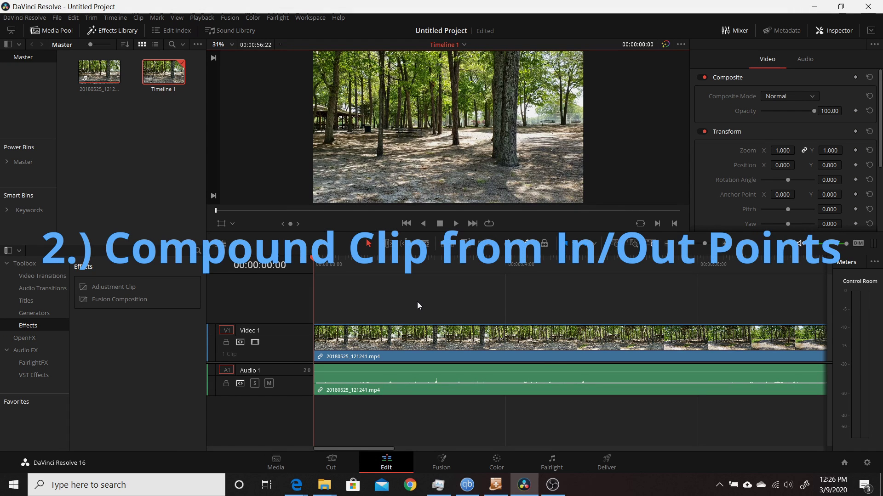
Step: Mark an in point at 00:00:01:01 and an out point at 00:00:05:16 on the timeline
right_click(351, 343)
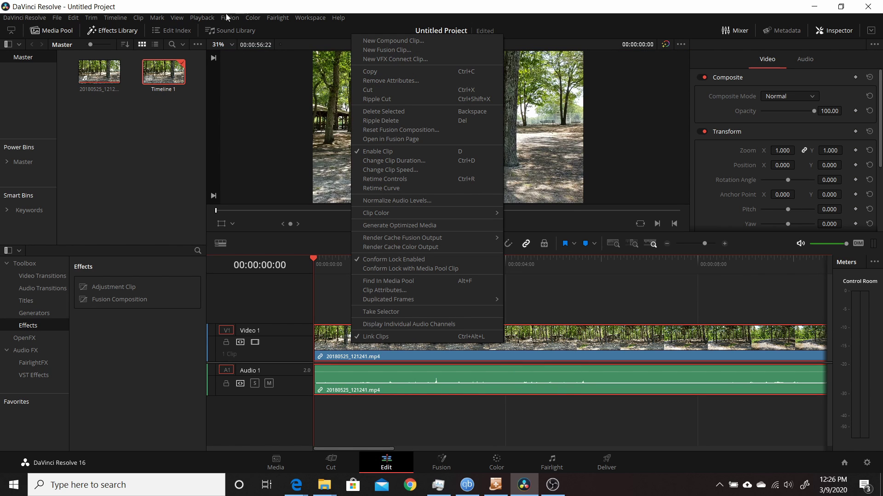
click(572, 346)
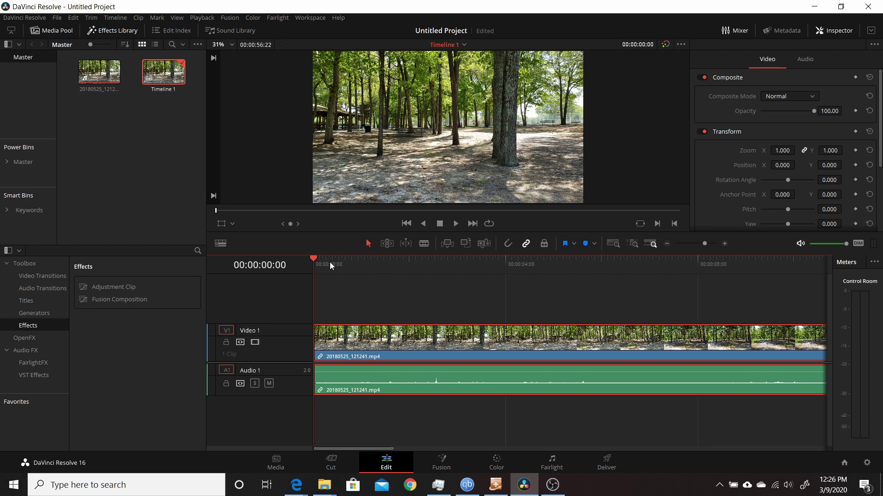
click(362, 261)
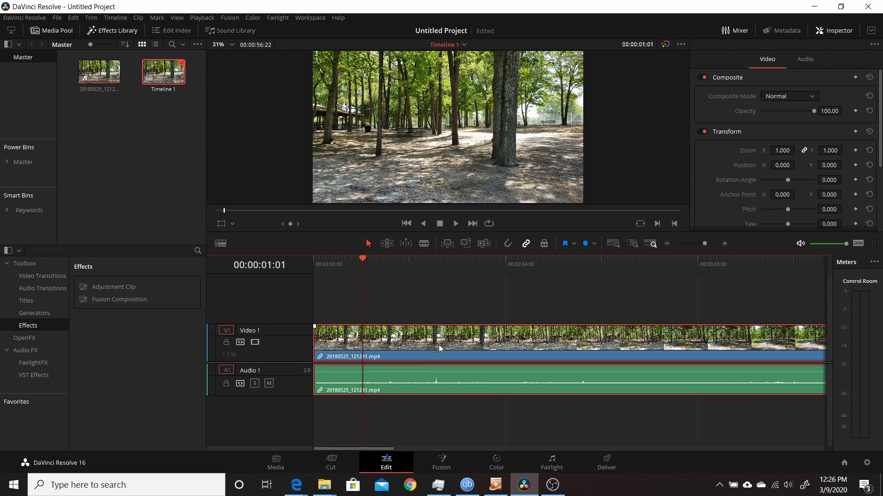
key(i)
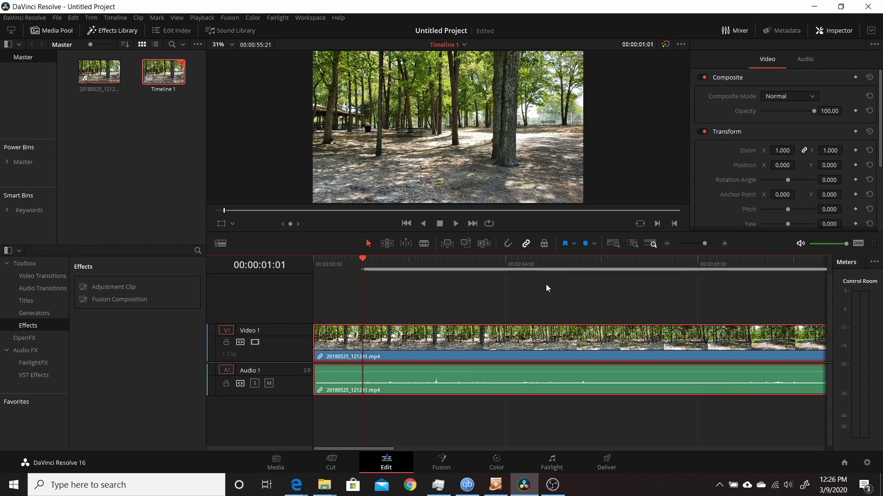
click(578, 261)
key(o)
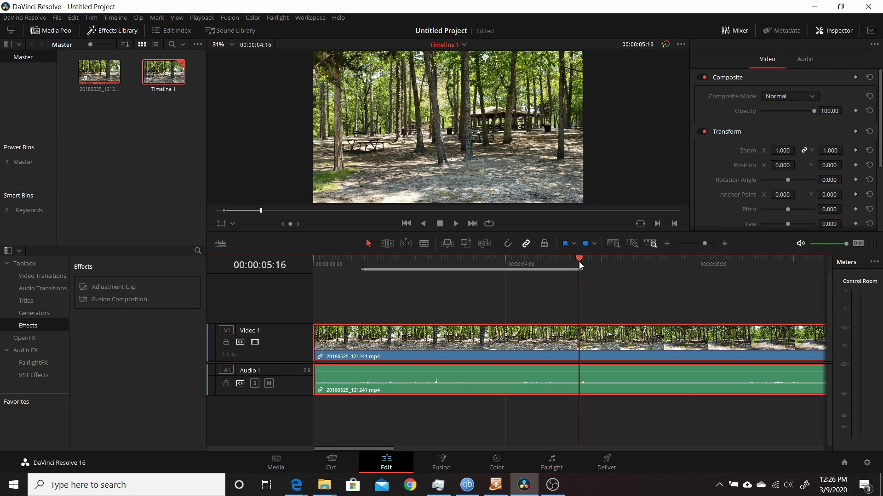
Step: Convert the marked in-to-out range into a compound clip named Compound Clip 1 and add it to the timeline above Video 1
right_click(418, 270)
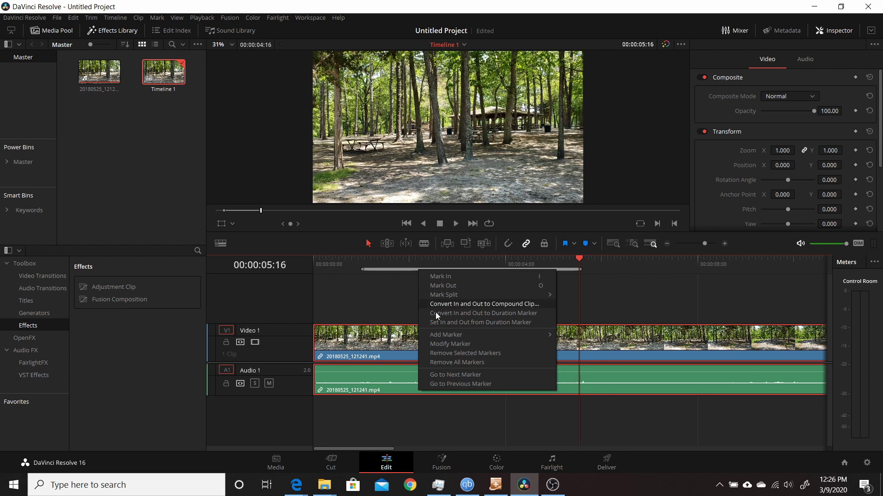
click(487, 304)
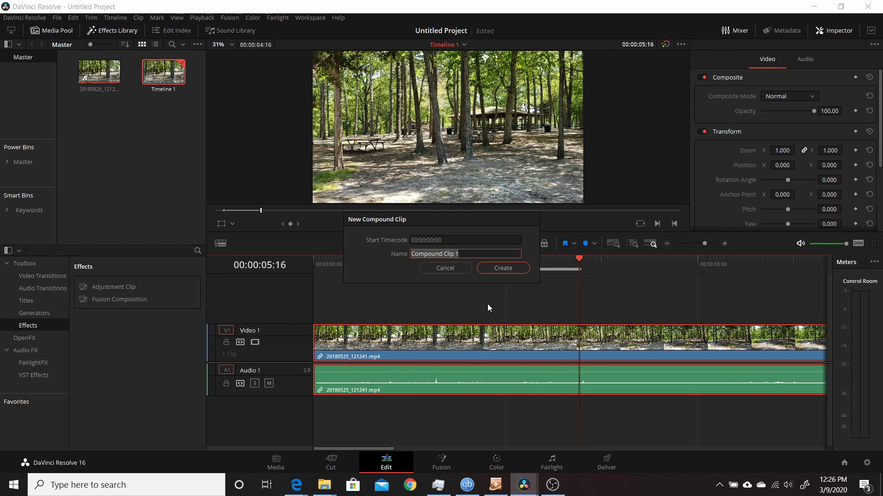
click(486, 271)
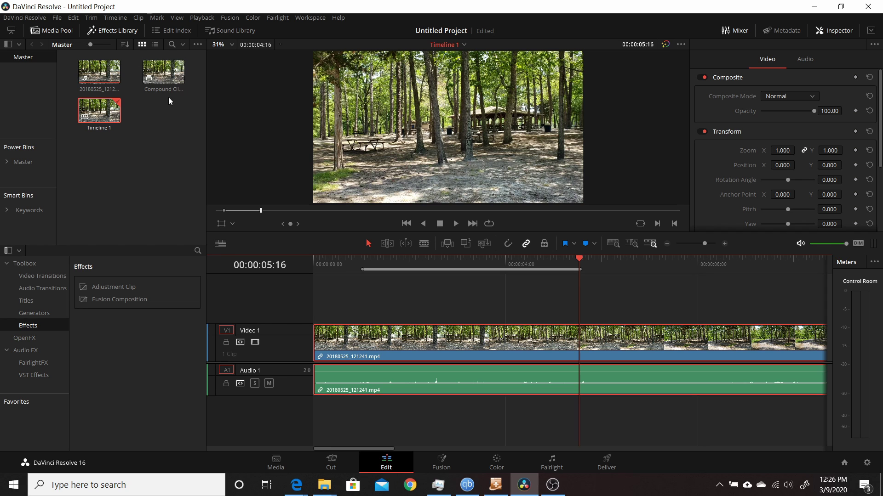
drag(160, 81, 456, 294)
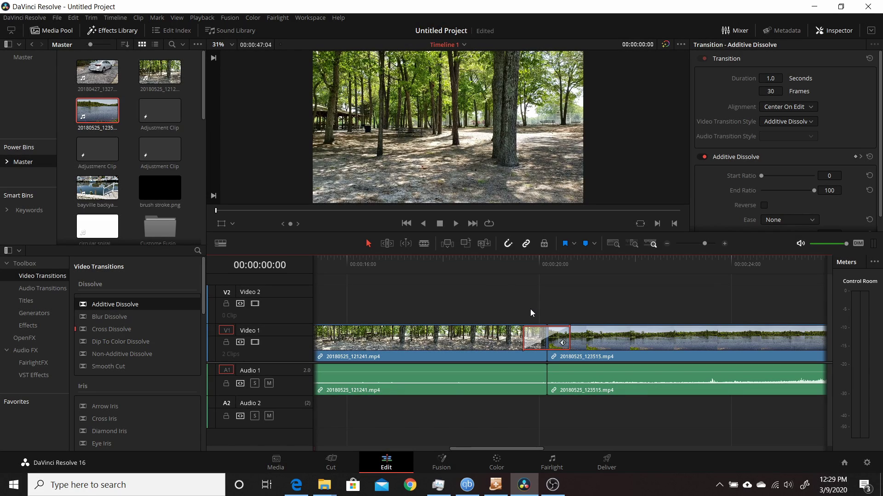
Step: Set the duration of the Additive Dissolve transition between the two Video 1 clips to 12 frames
right_click(534, 338)
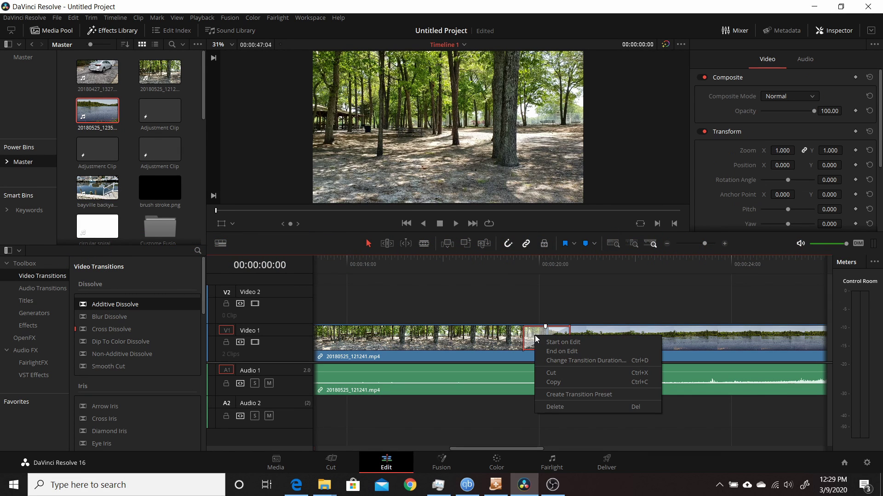
click(558, 363)
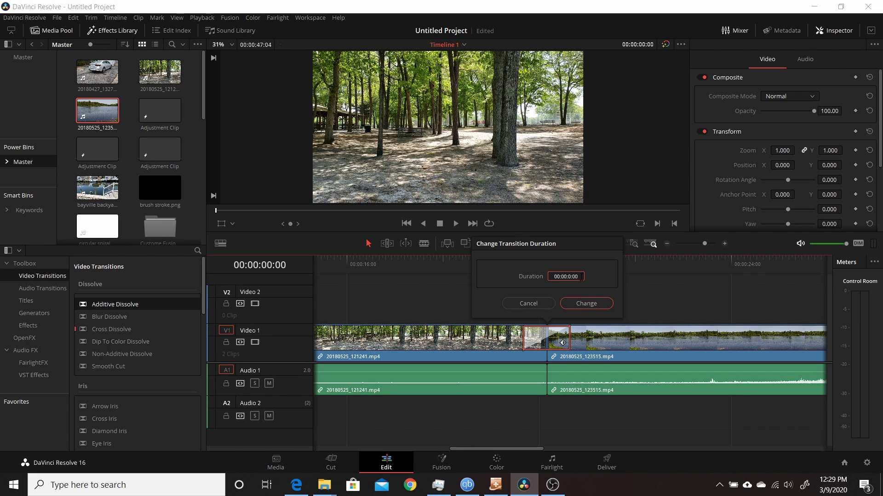
click(574, 304)
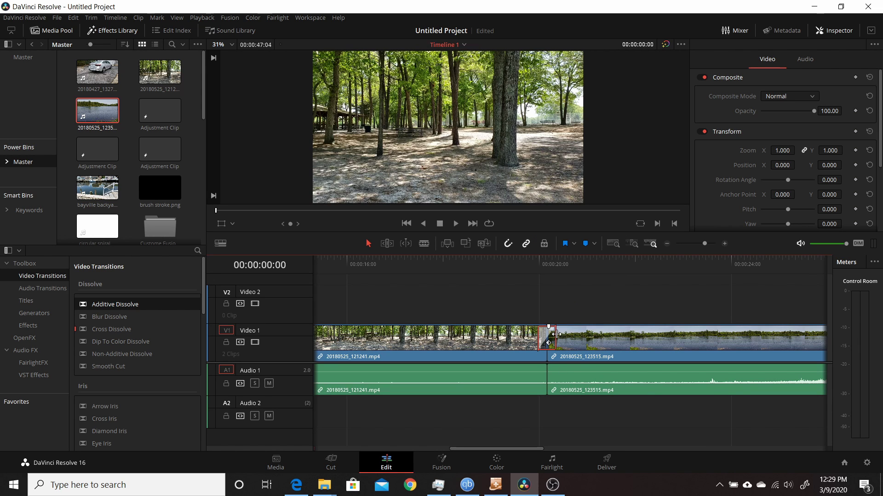
Step: Lengthen the Additive Dissolve transition directly on the timeline to 20 frames and extend it further beyond that
click(554, 334)
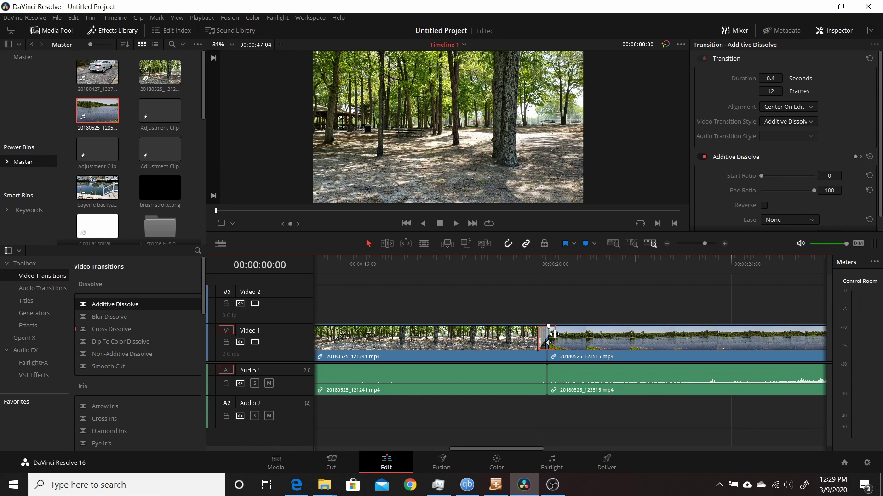
drag(554, 335, 561, 334)
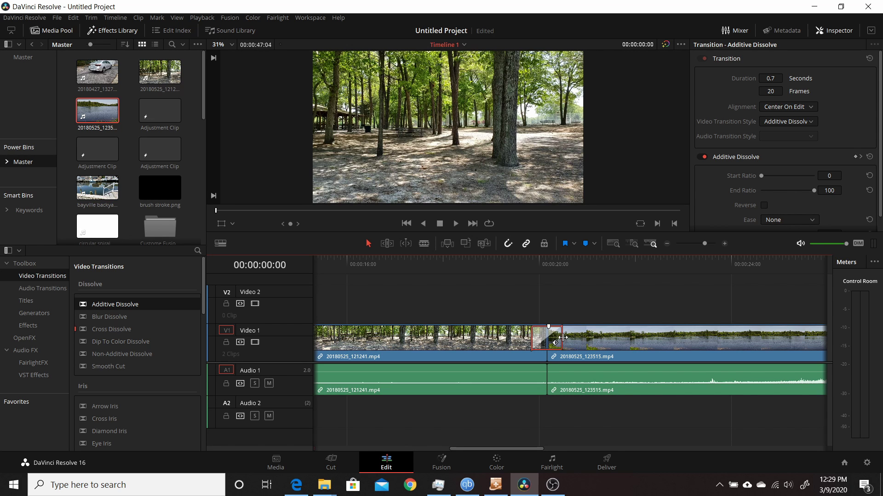
mouse_move(563, 337)
mouse_down()
mouse_move(591, 340)
mouse_move(576, 341)
mouse_up()
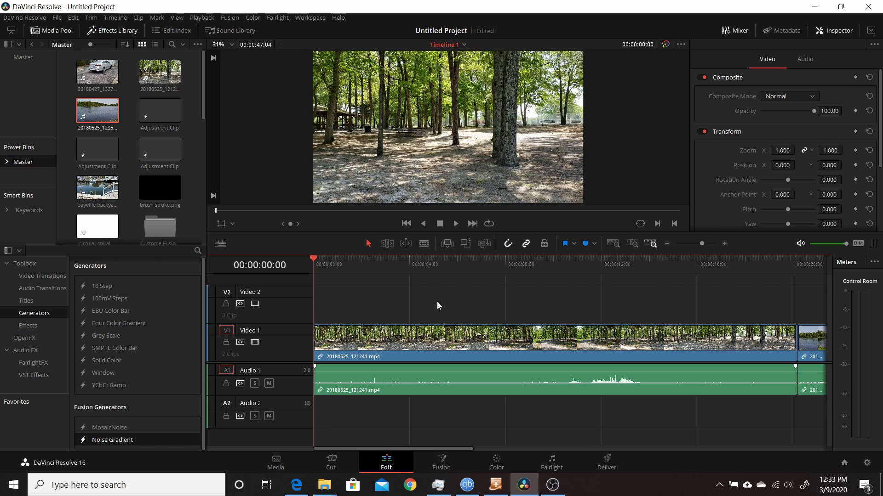
Step: Browse the Titles and Fusion Titles in the effects library
click(51, 302)
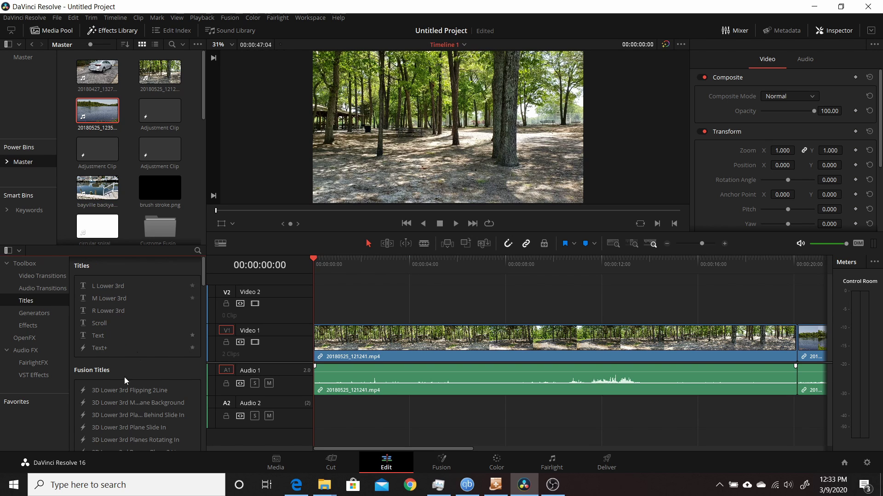
scroll(136, 412, down, 3)
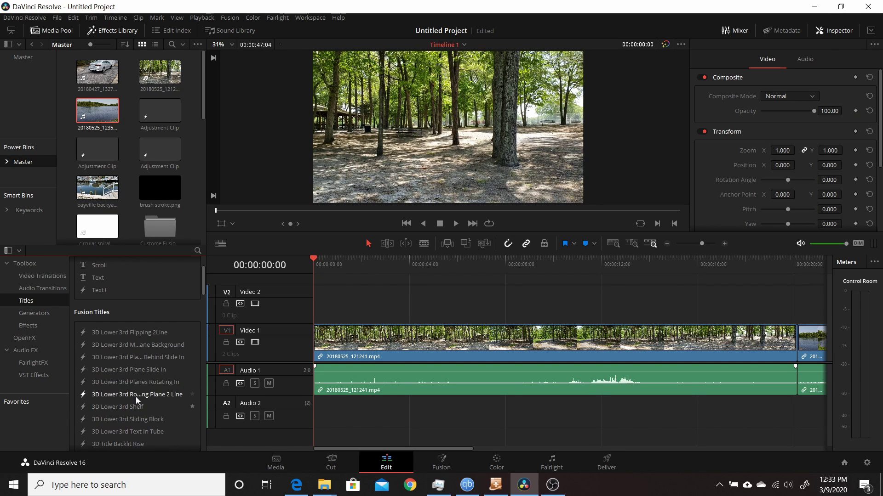
scroll(123, 369, down, 9)
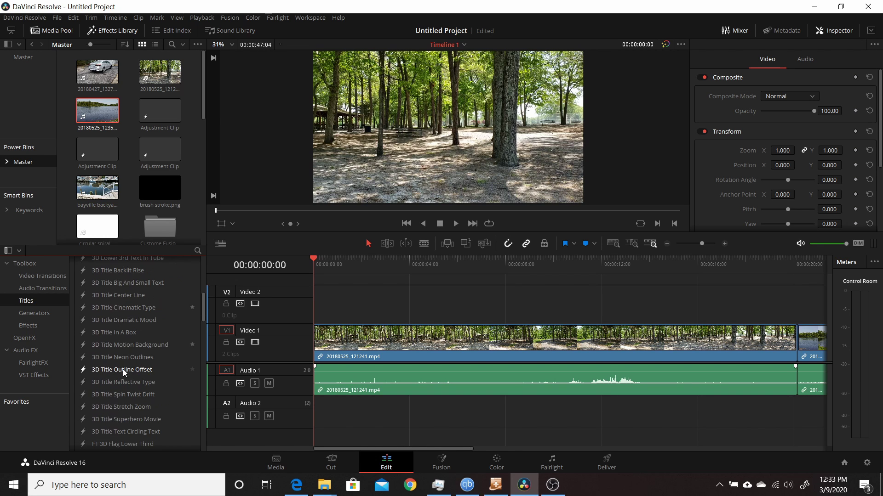
scroll(126, 369, down, 7)
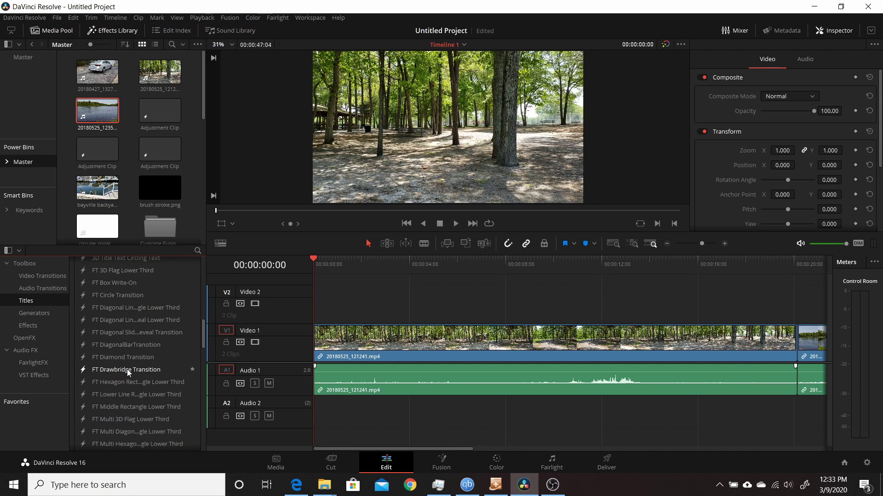
scroll(127, 369, up, 4)
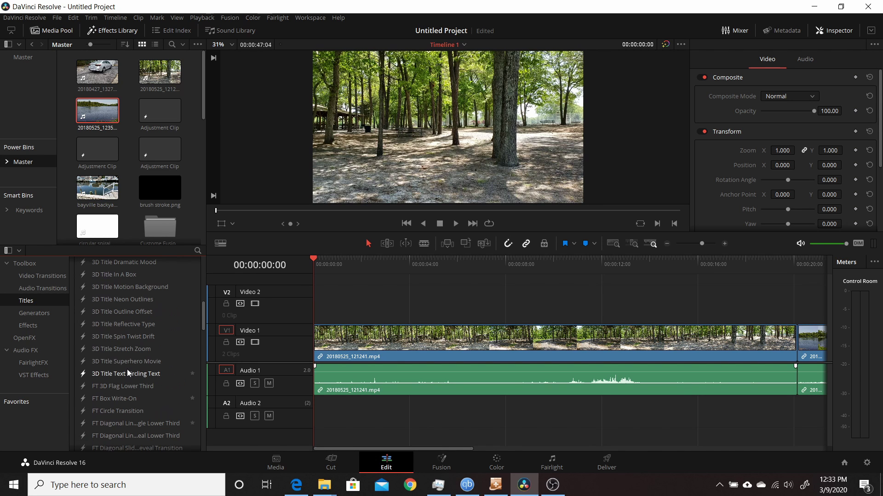
Step: Place the Noise Gradient Fusion generator on Video 2 starting at about 2 seconds and move the playhead to 00:00:02:23
click(43, 316)
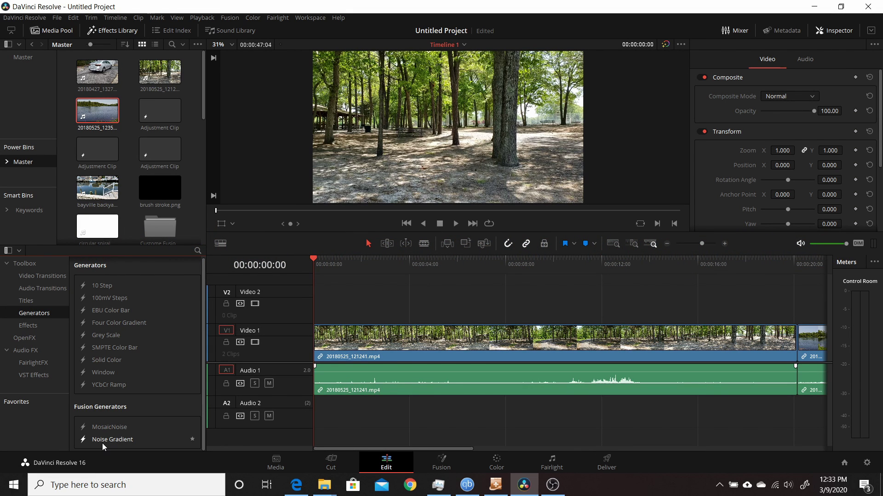
drag(104, 439, 360, 309)
click(380, 263)
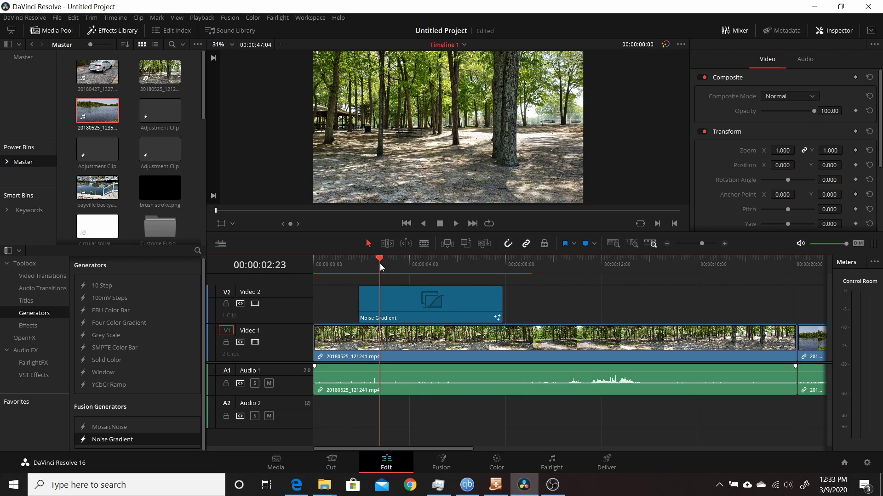
Step: Set the Detail of the Noise Gradient clip on Video 2 to 3.62
click(396, 313)
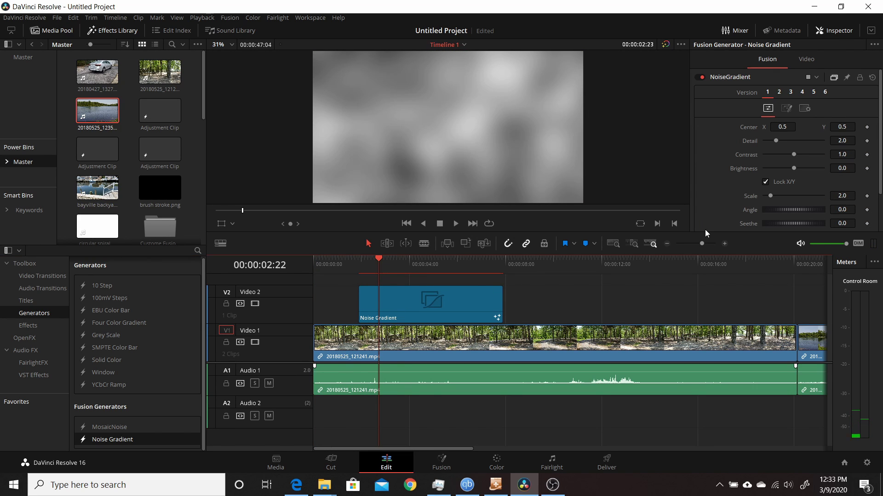
click(421, 313)
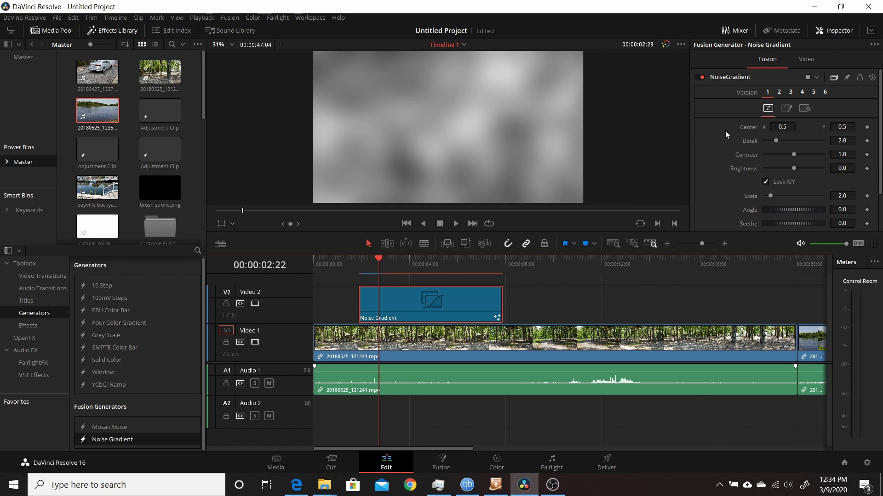
mouse_move(775, 142)
mouse_down()
mouse_move(807, 150)
mouse_move(785, 148)
mouse_up()
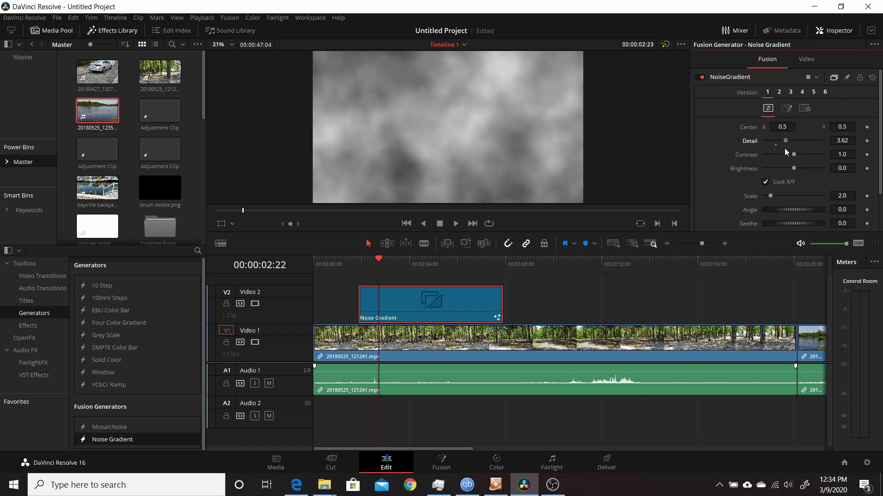
Step: Open the Noise Gradient clip on the Fusion page and spread its NoiseGradient and MediaOut1 nodes apart
click(394, 309)
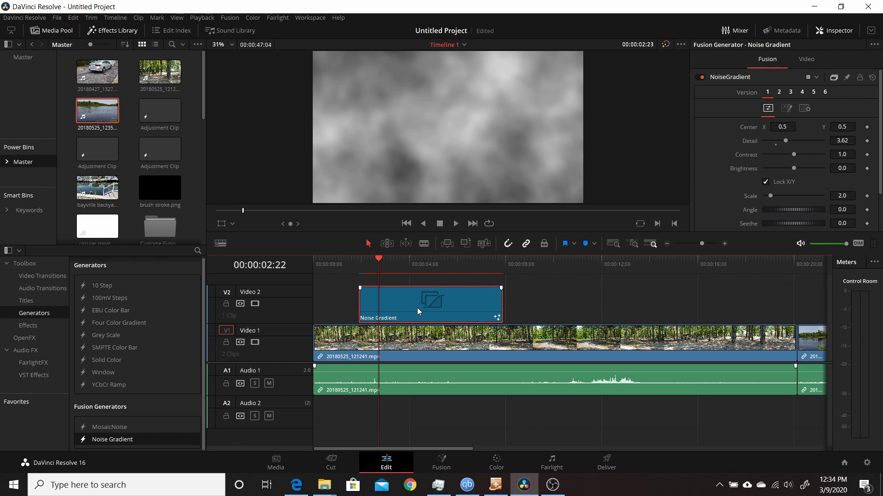
right_click(417, 311)
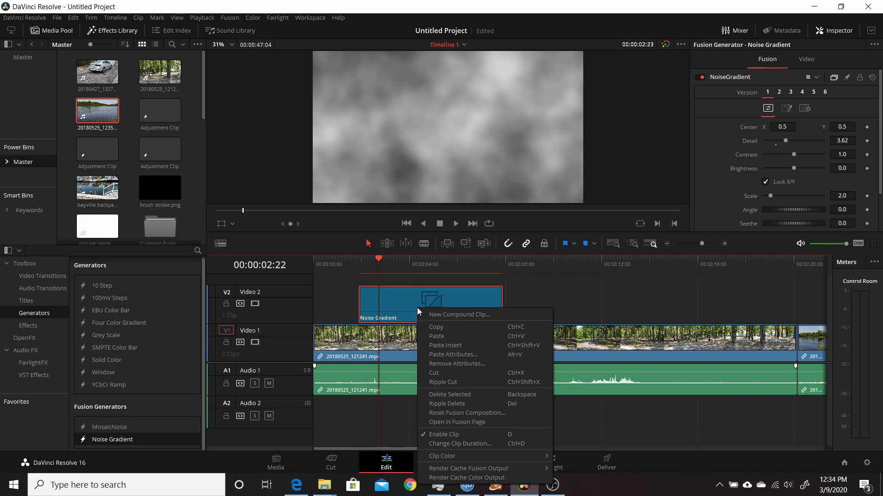
click(451, 423)
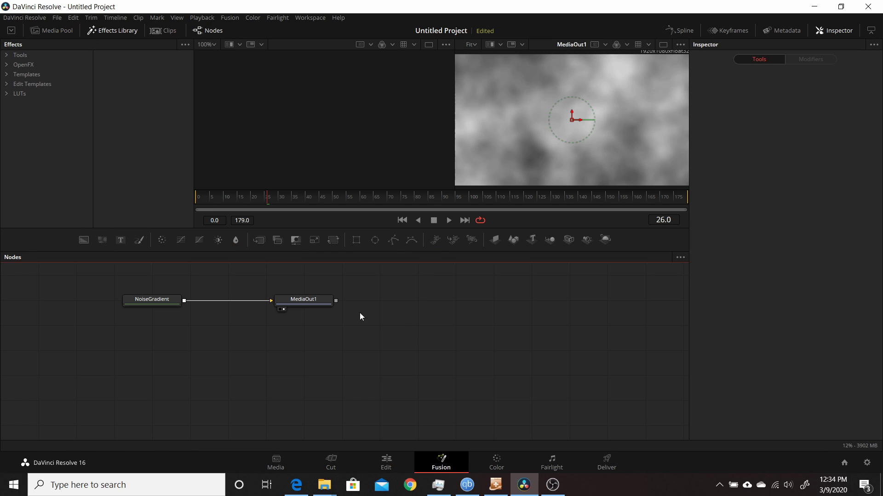
drag(310, 305, 555, 350)
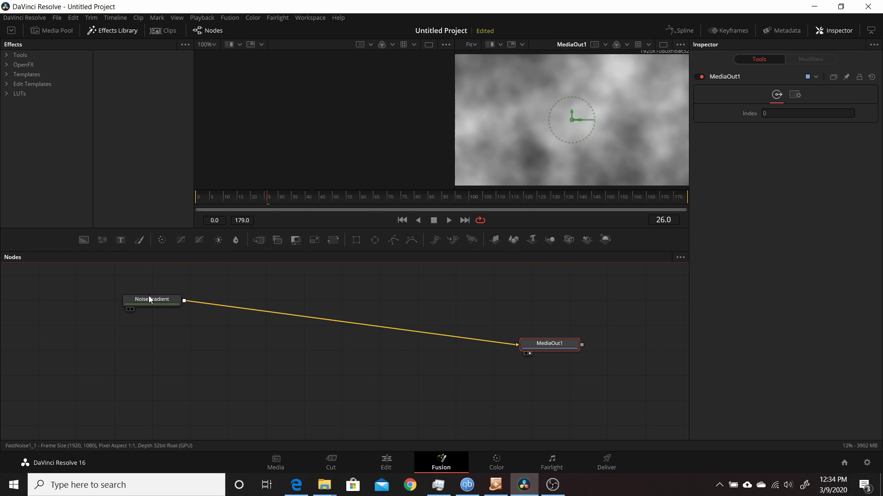
drag(148, 304, 98, 341)
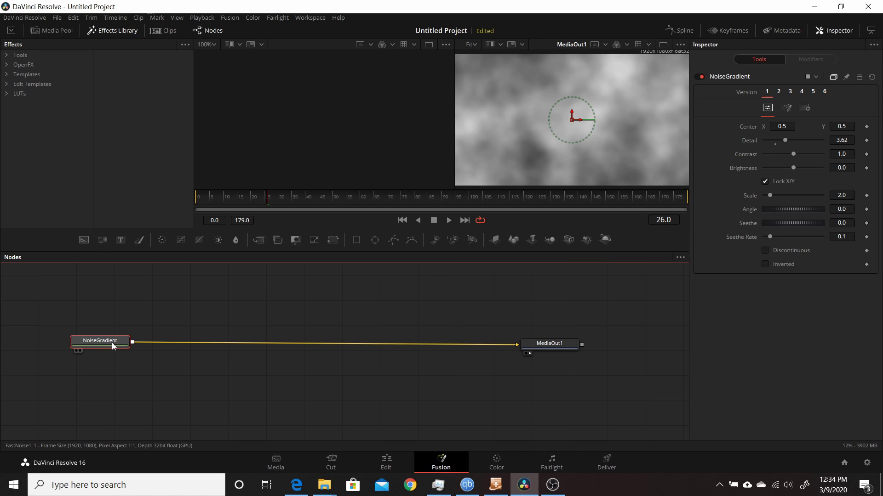
drag(112, 343, 113, 341)
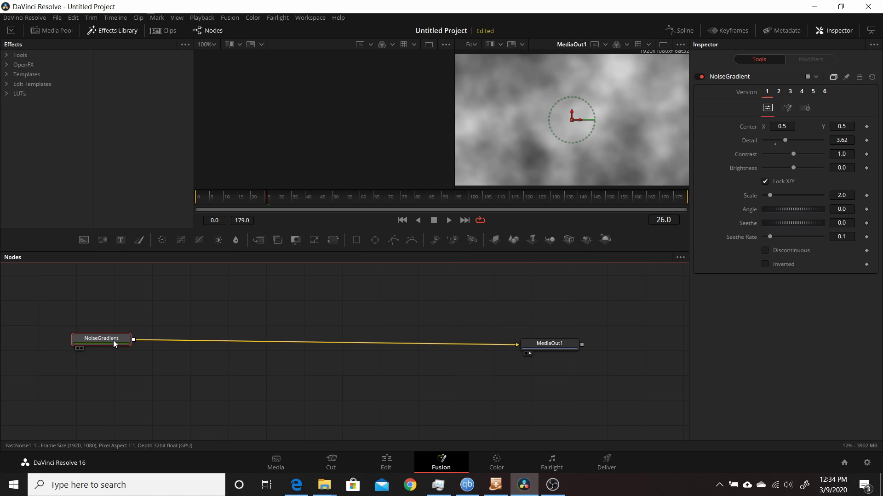
Step: Return to the Edit page and place the MosaicNoise generator on Video 2 at about 10 seconds, with the playhead at 00:00:11:01
click(391, 460)
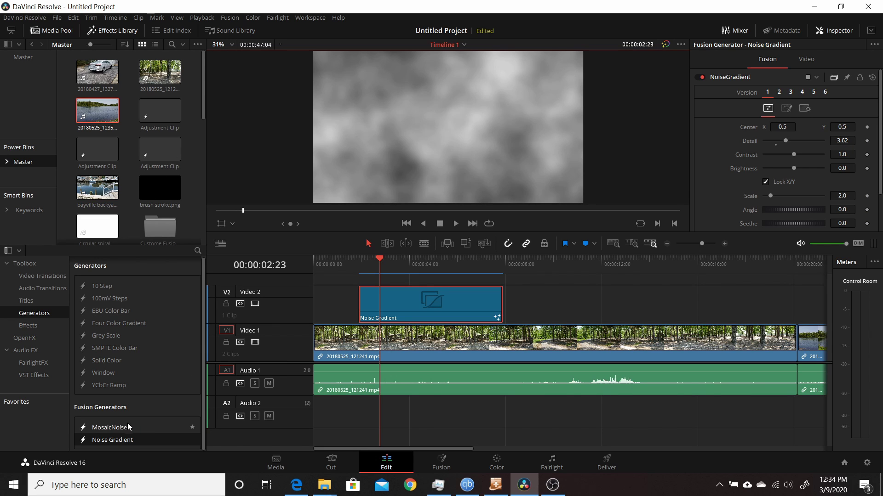
drag(115, 429, 561, 301)
click(578, 262)
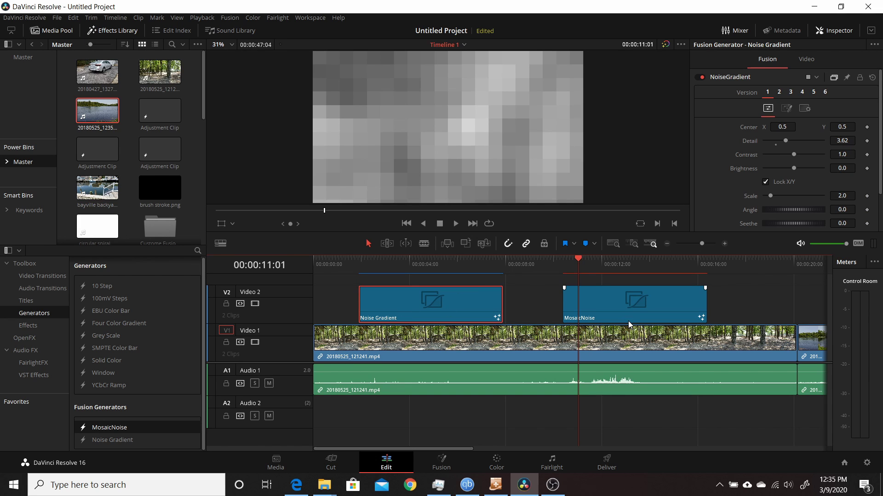
Step: Open the MosaicNoise clip on the Fusion page, spread its two nodes apart and return to the Edit page
click(614, 307)
right_click(616, 307)
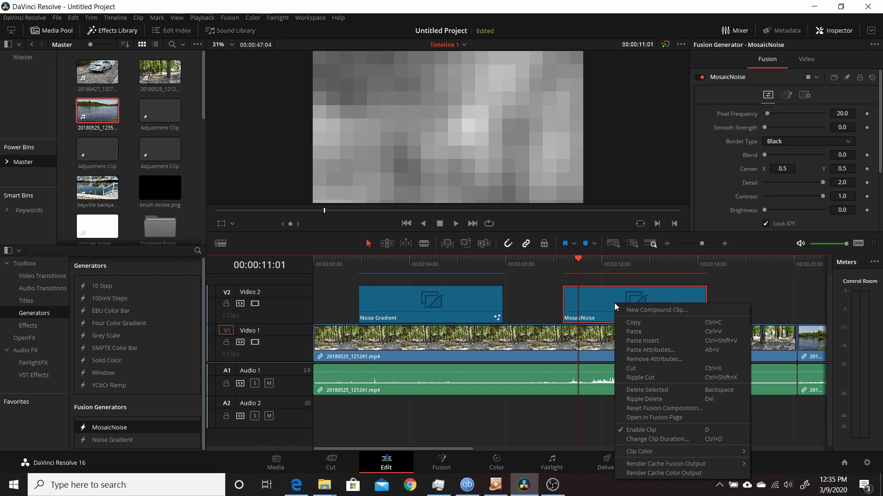
click(663, 419)
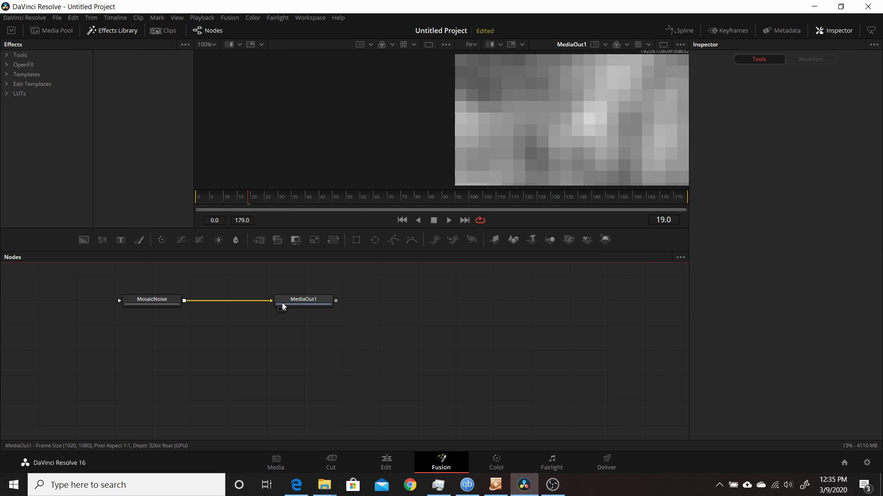
drag(283, 307, 560, 341)
drag(133, 306, 81, 324)
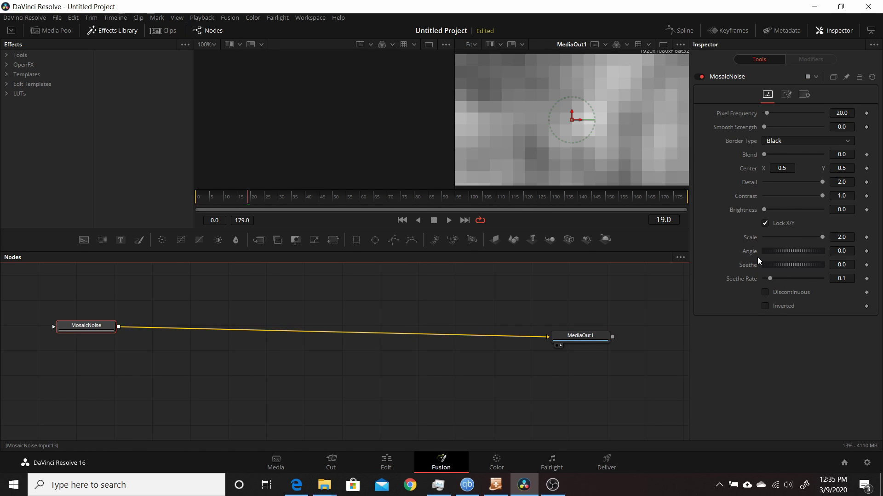
drag(89, 325, 89, 330)
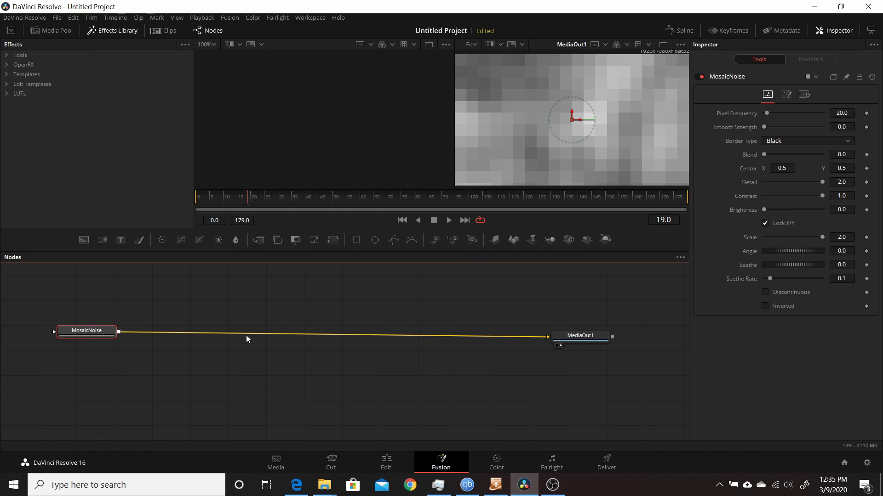
click(387, 462)
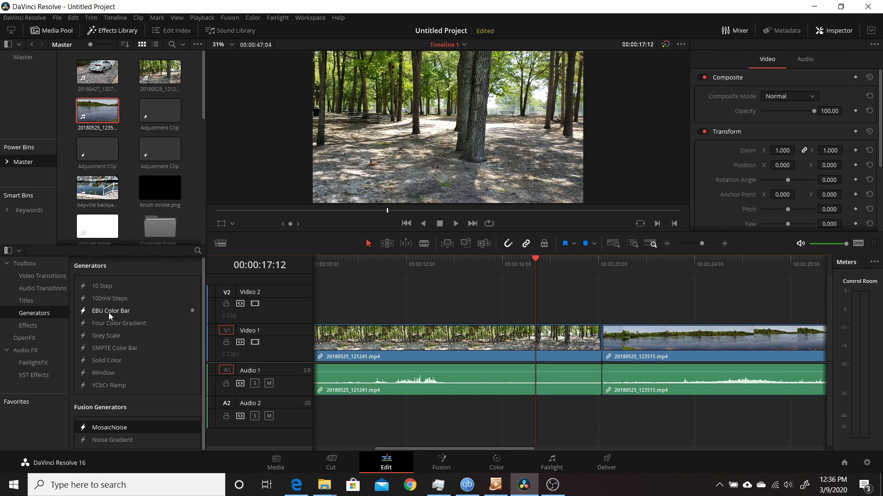
Step: Apply the Noise Dissolve Fusion transition to the cut between the two Video 1 clips
click(38, 279)
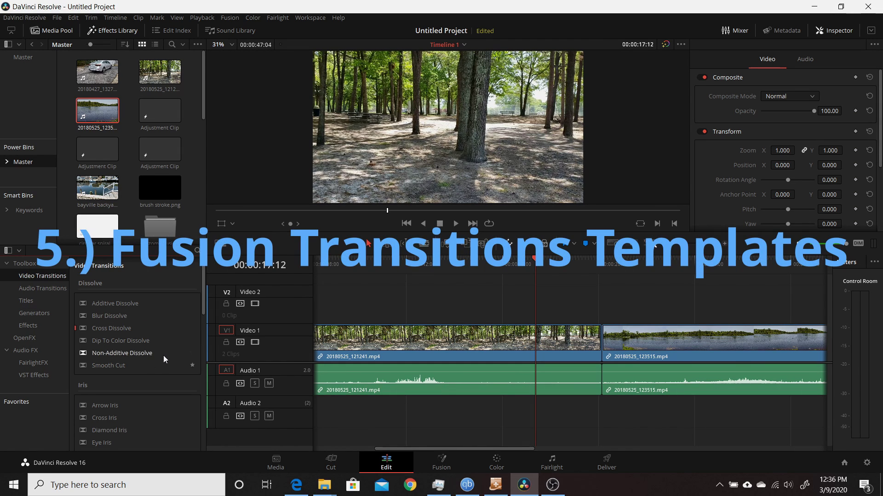
scroll(169, 327, down, 3)
scroll(145, 341, down, 2)
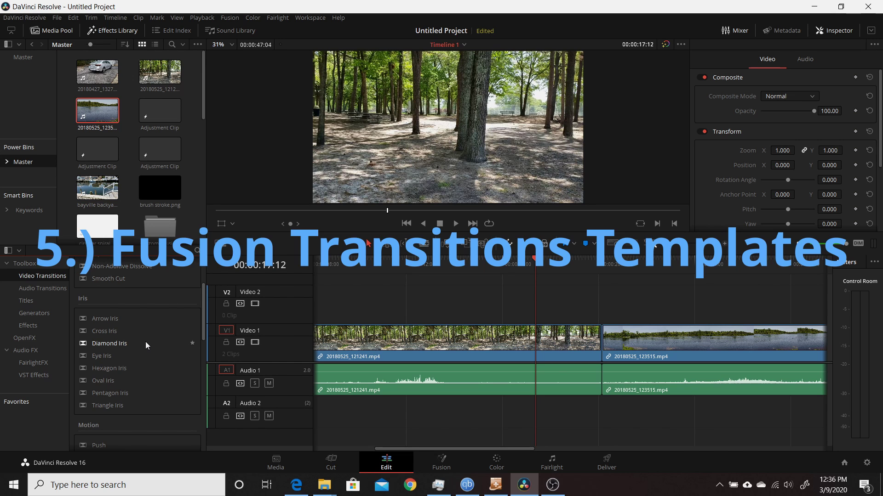
scroll(148, 345, down, 18)
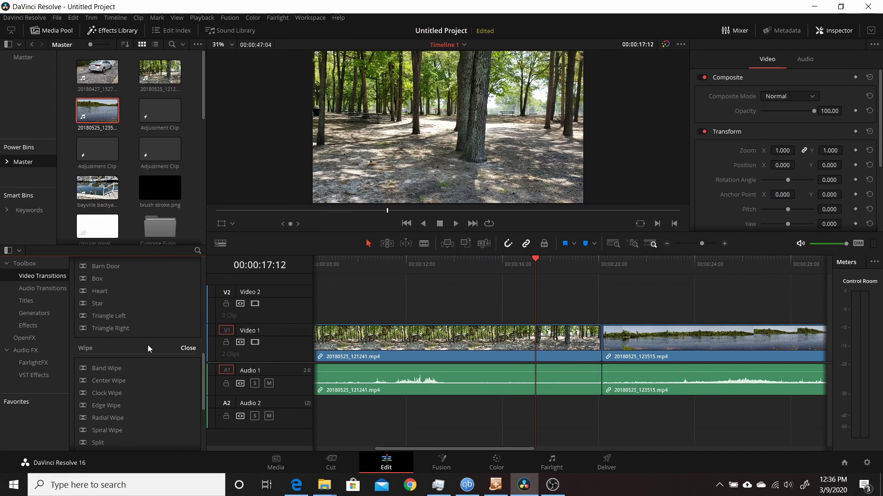
scroll(149, 346, down, 3)
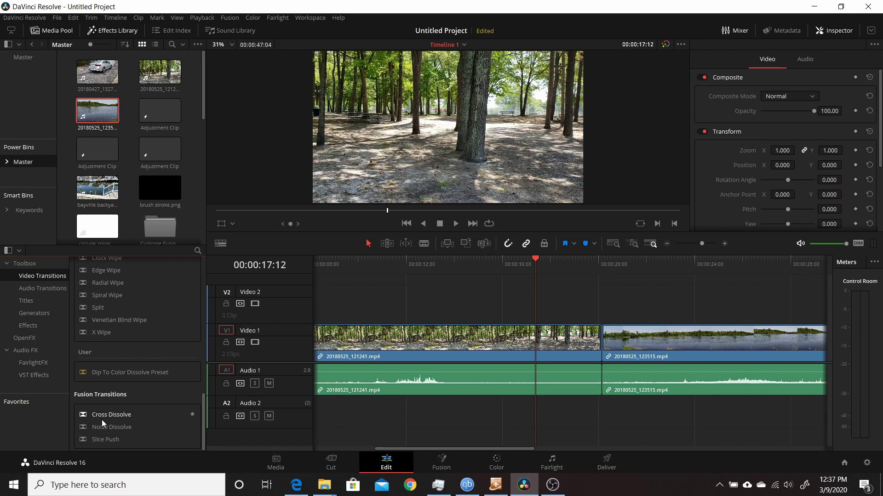
drag(105, 423, 605, 355)
drag(105, 427, 605, 346)
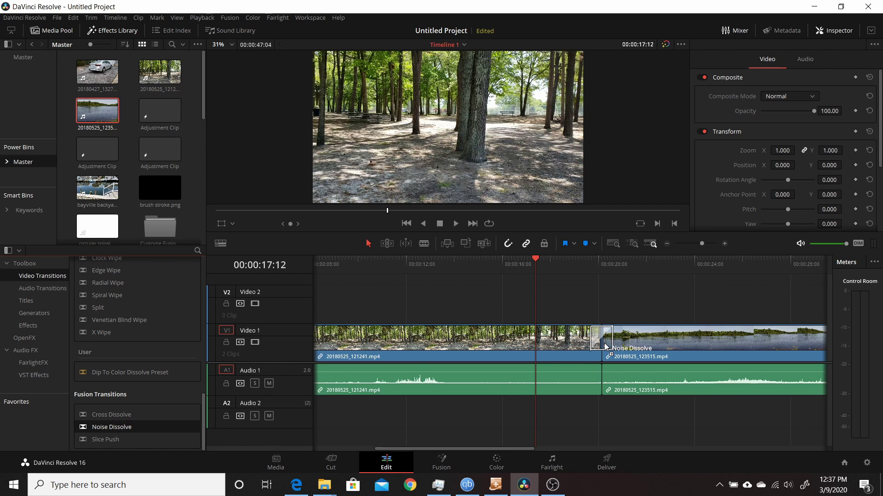
drag(605, 346, 605, 347)
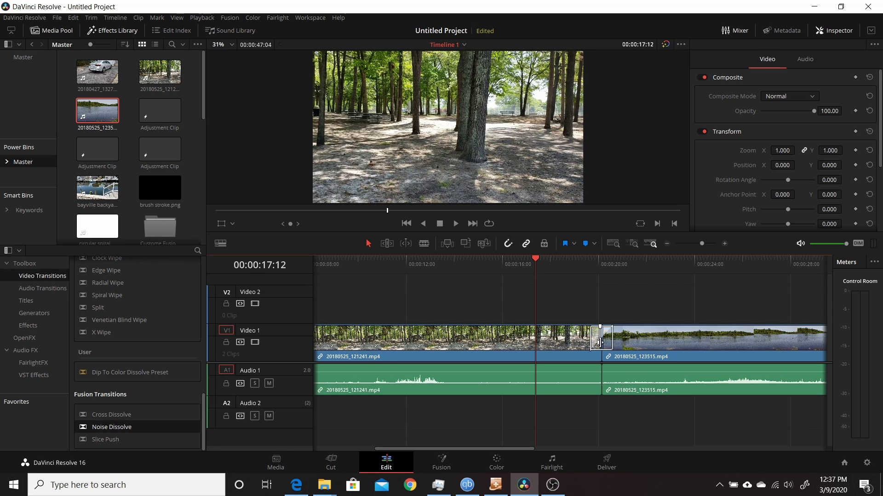
Step: Lengthen the Noise Dissolve transition directly on the timeline, play through it and return the playhead to 00:00:17:29
click(596, 344)
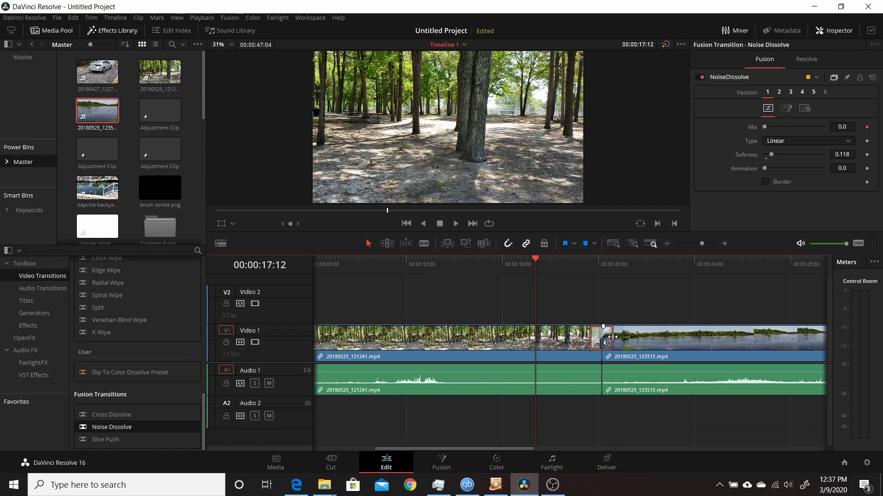
drag(612, 337, 619, 337)
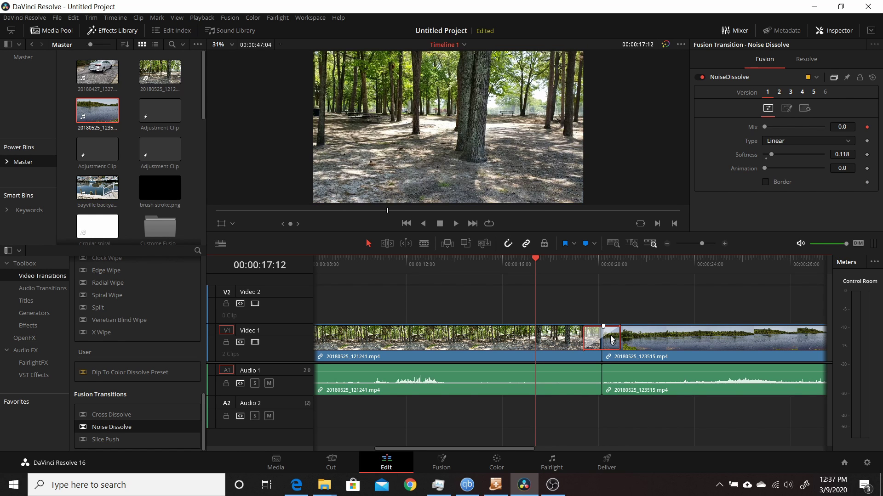
click(575, 265)
key(space)
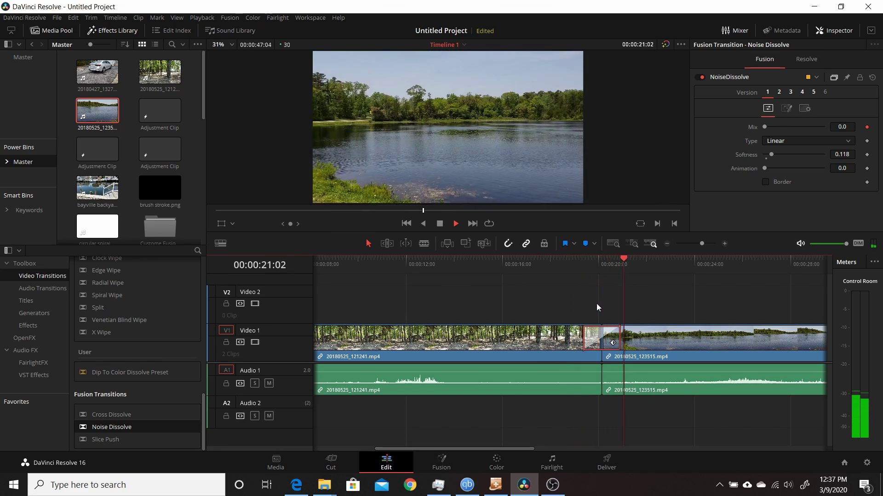
key(space)
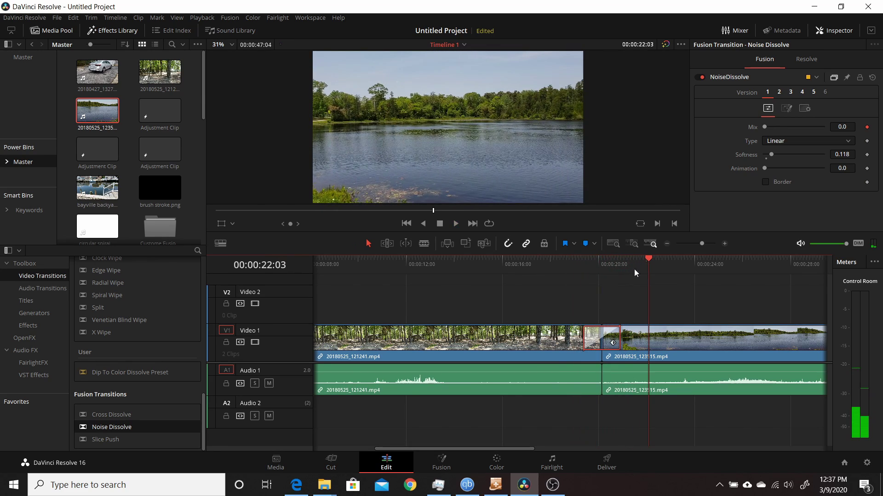
drag(647, 258, 550, 270)
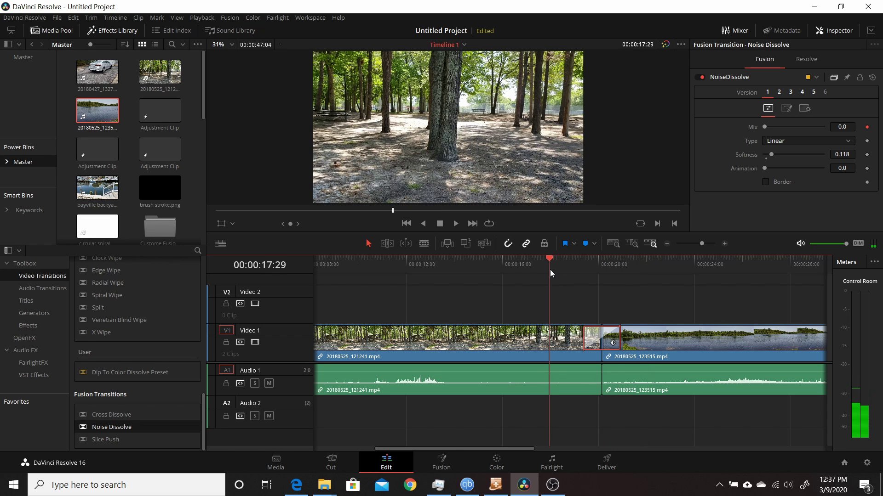
Step: Open the Noise Dissolve transition on the Fusion page and select its Dissolve1 node
right_click(592, 343)
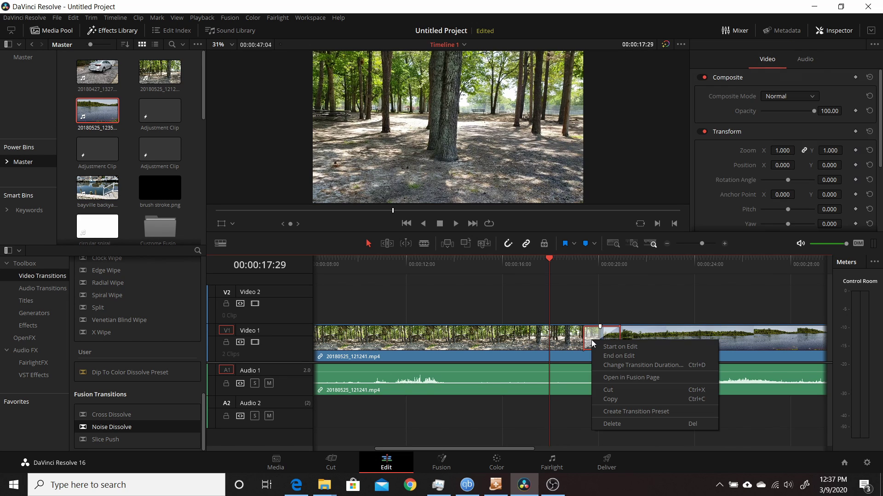
click(612, 373)
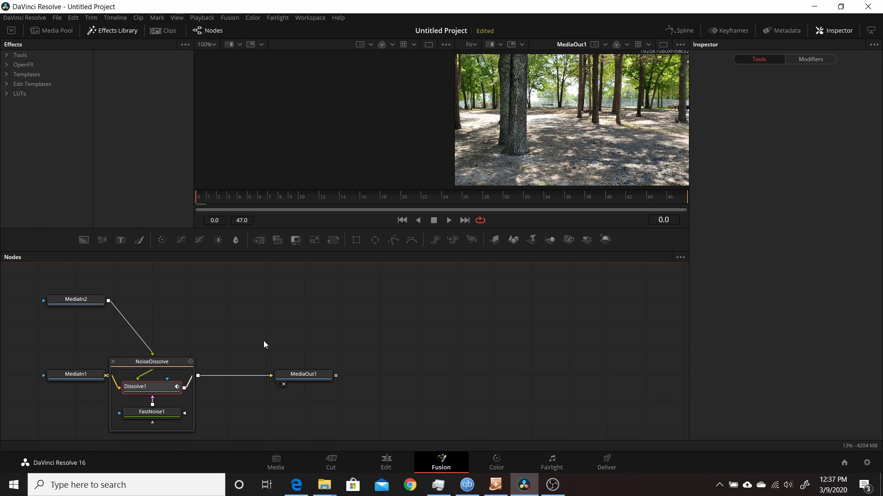
click(177, 377)
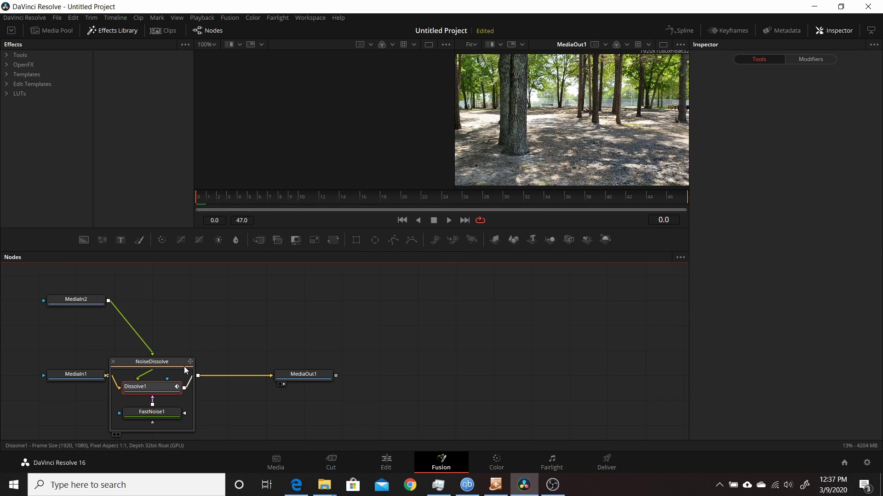
click(212, 384)
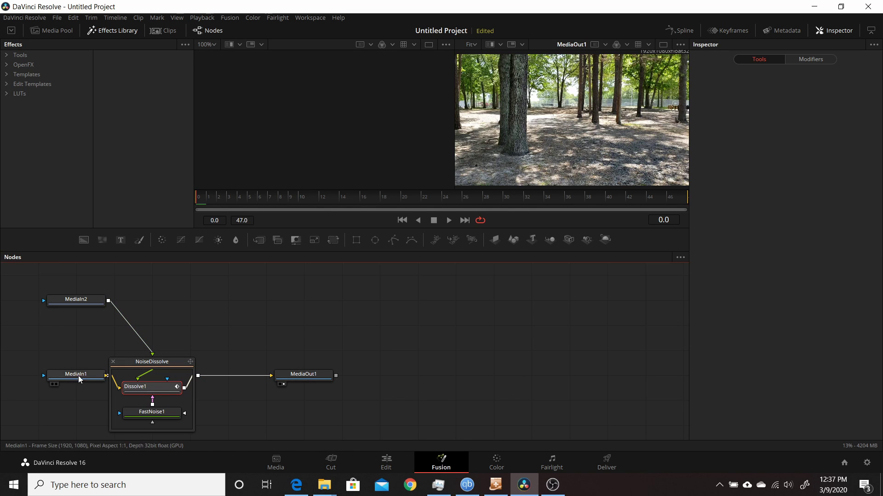
click(158, 388)
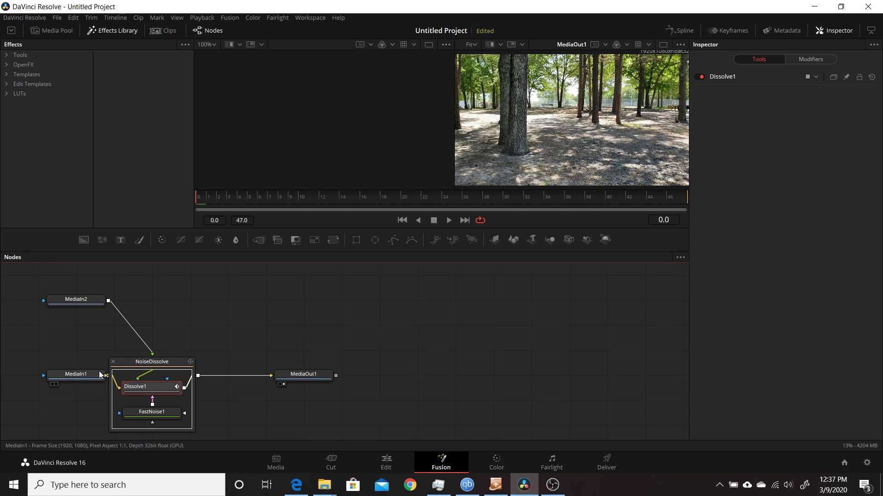
Step: Move the MediaIn1 node slightly left and MediaIn2 slightly right in the transition's node graph, and return to the Edit page
drag(93, 378, 73, 378)
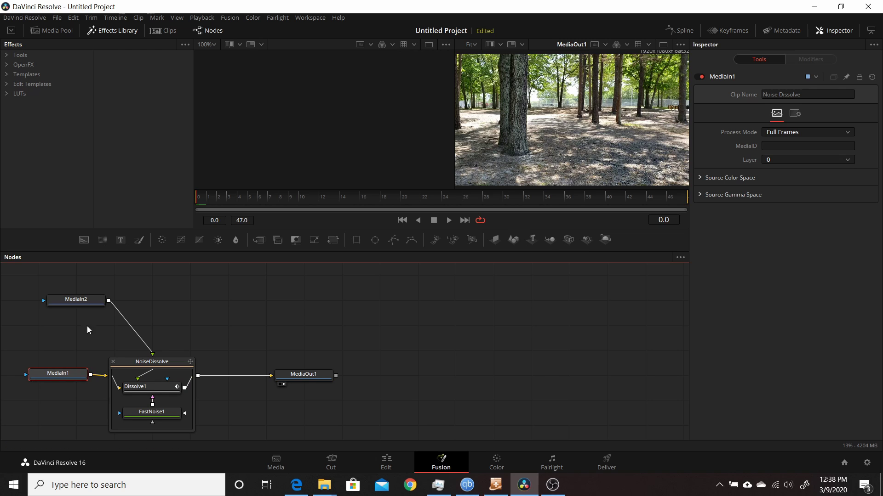
drag(91, 299, 99, 300)
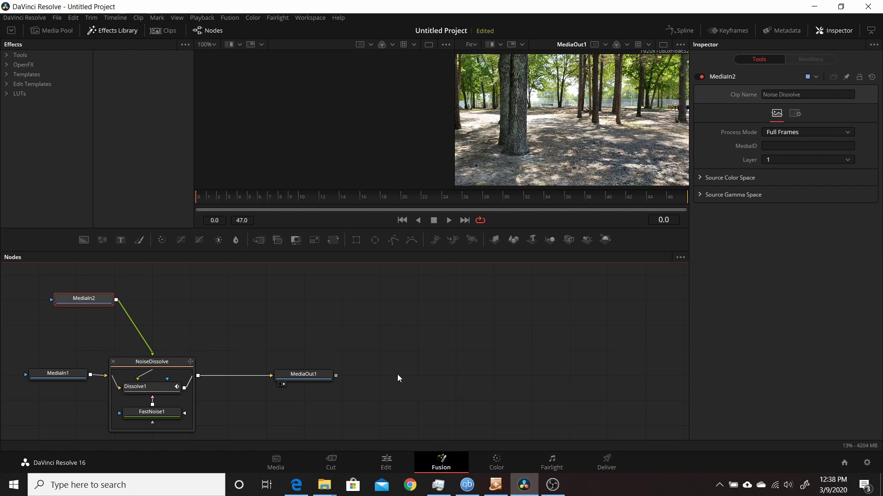
click(385, 464)
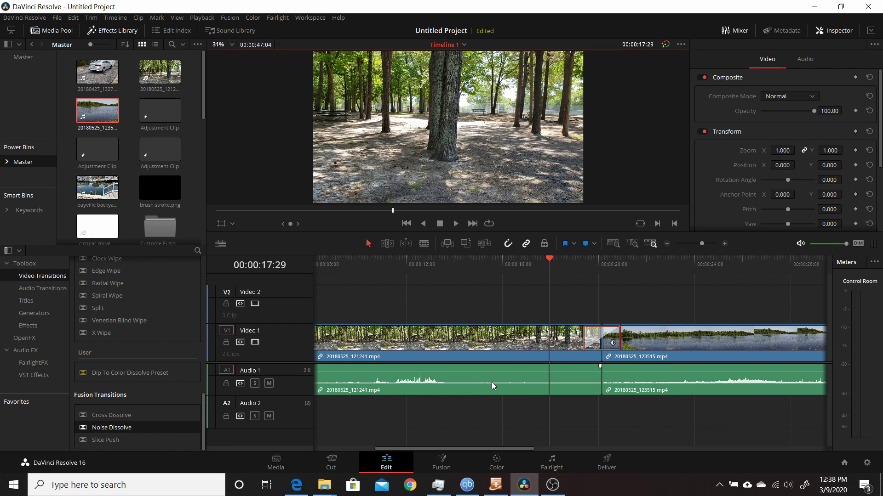
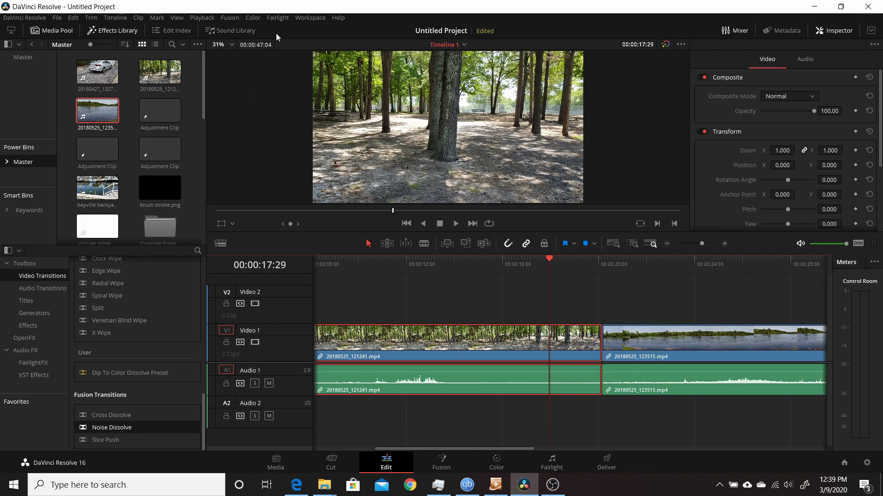
Step: Set the timeline viewer's duration display to Frames
click(258, 46)
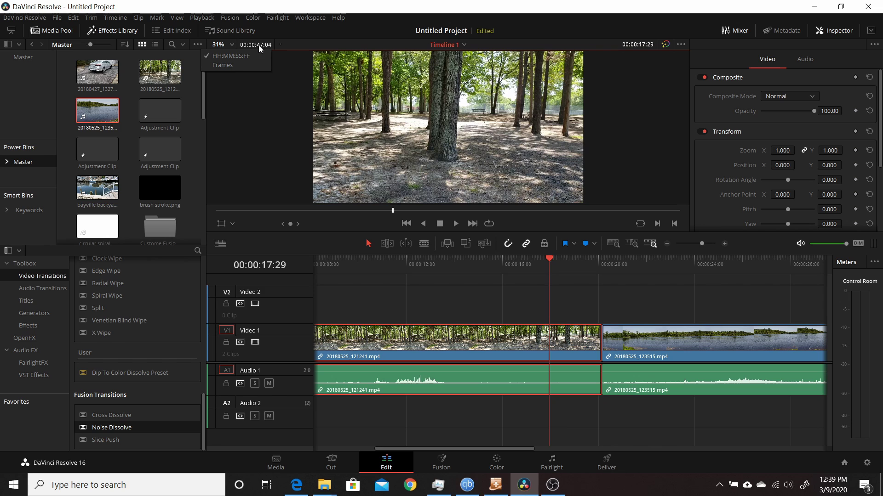
click(239, 63)
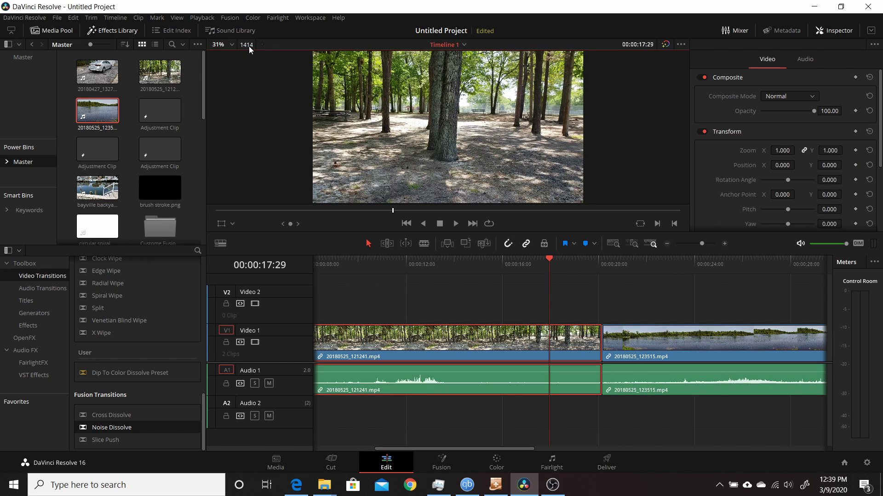
key(Escape)
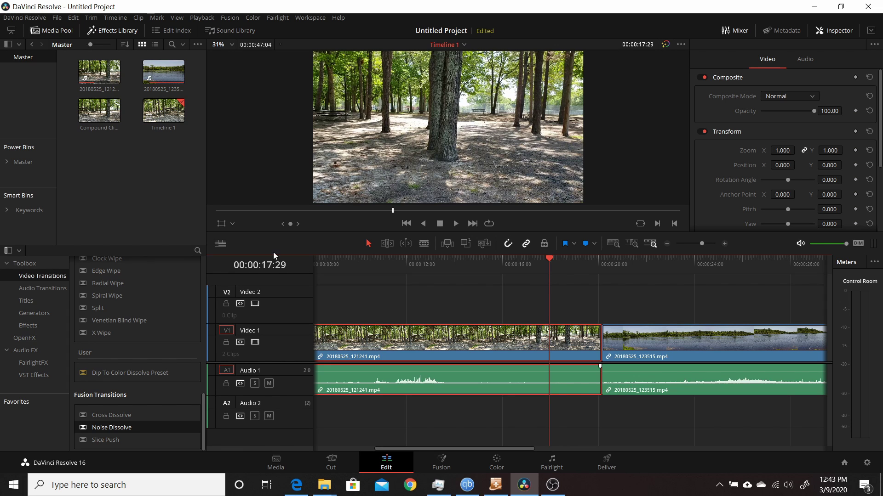
Step: Move the playhead to 00:00:14:08 and duplicate Timeline 1 in the Media Pool
click(73, 18)
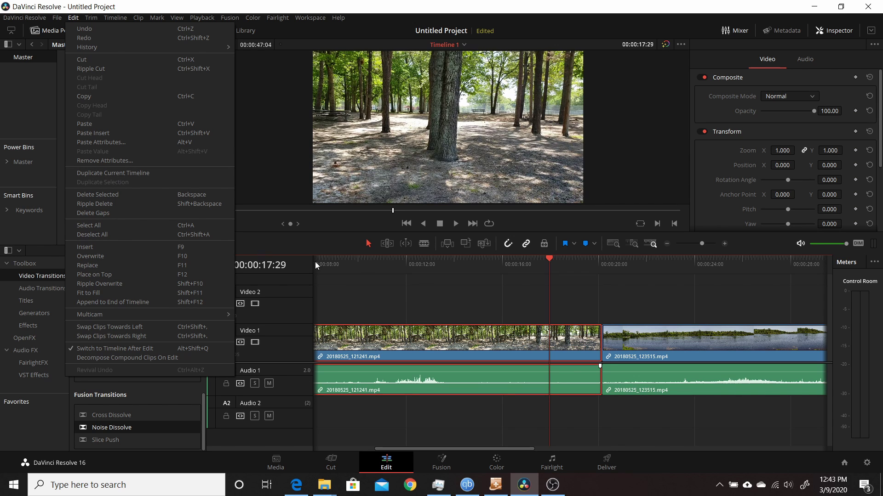
click(461, 272)
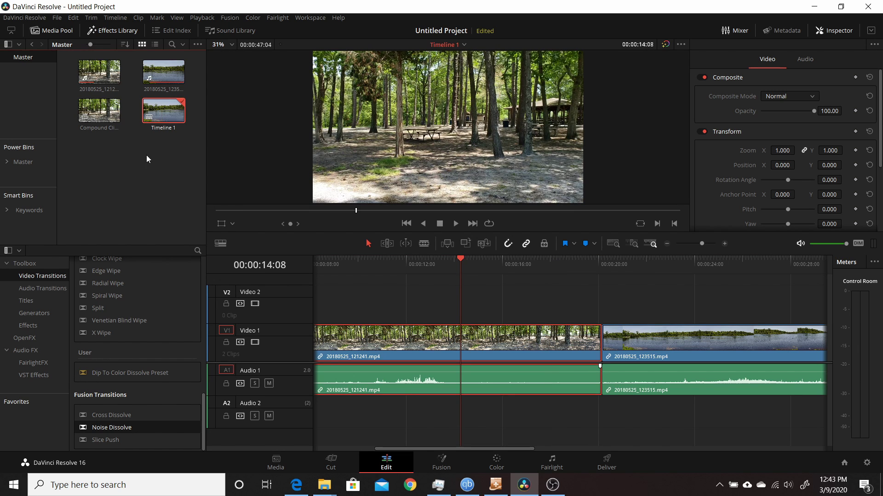
click(74, 18)
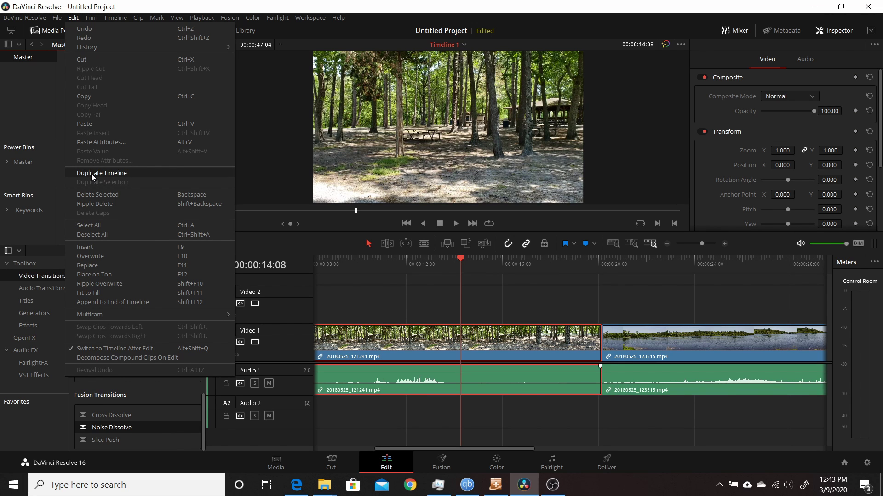
click(257, 145)
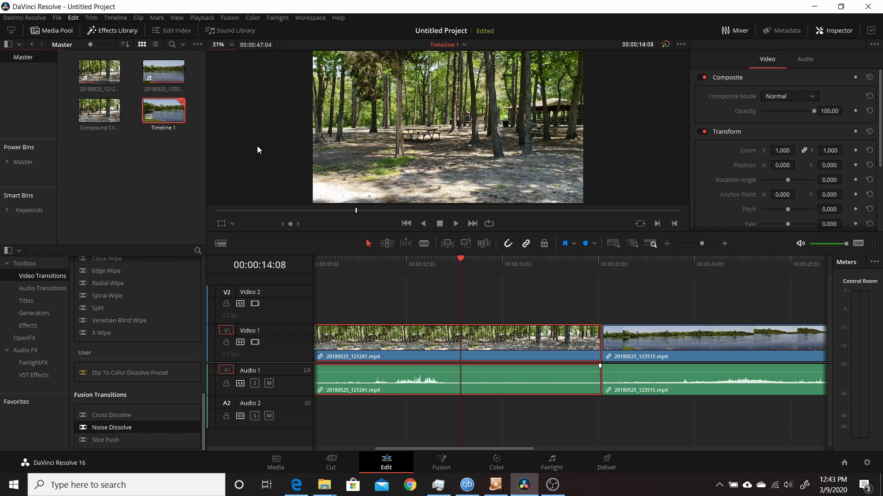
right_click(161, 114)
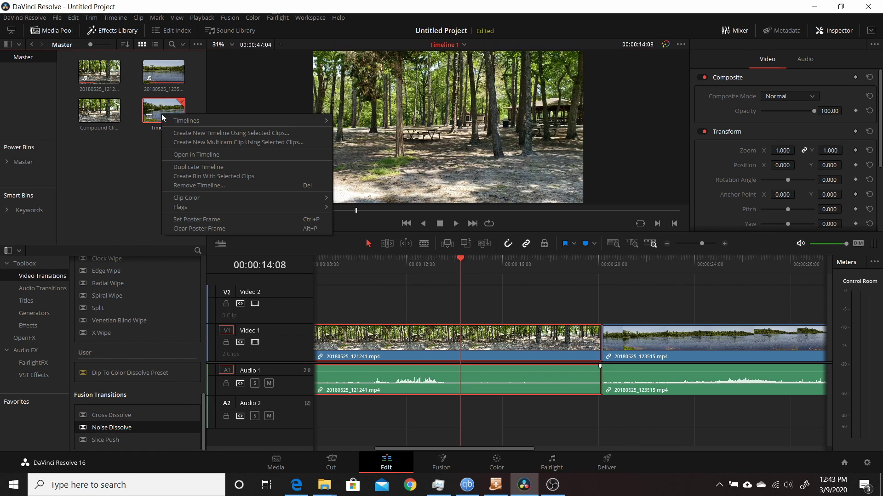
click(183, 167)
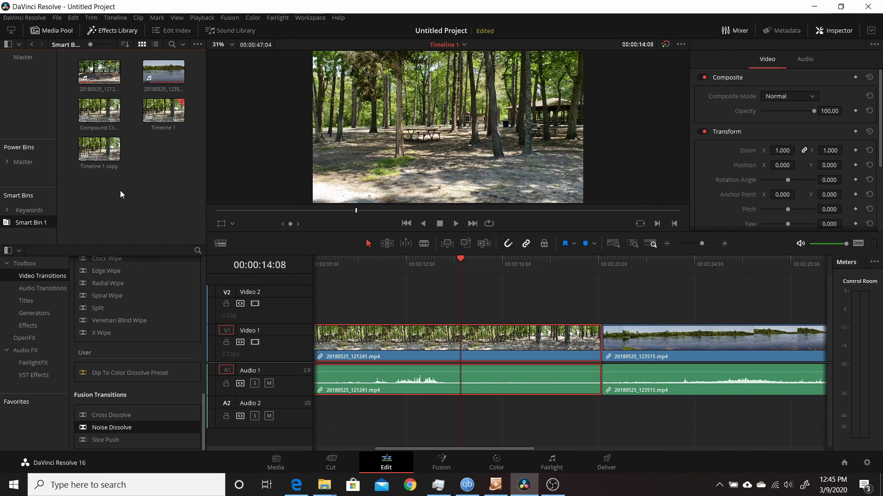
Step: Locate the lake clip 20180525_123515.mp4 from Smart Bin 1 in the Media Pool
click(157, 71)
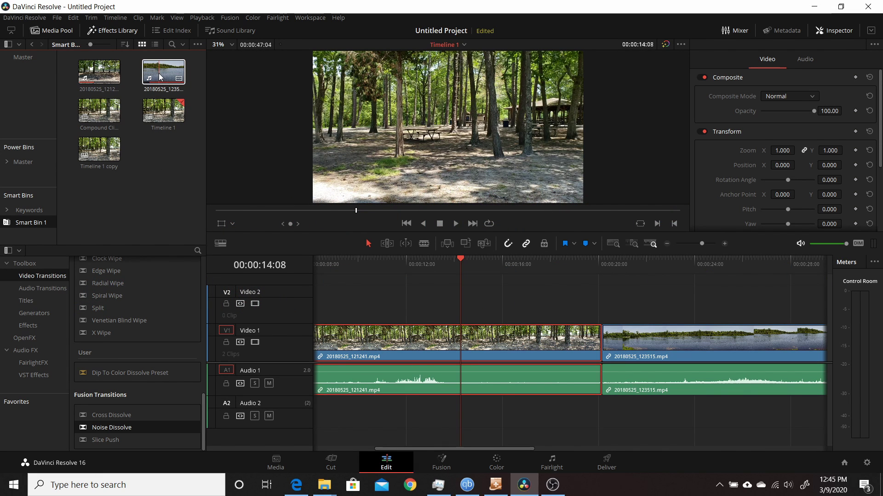
right_click(159, 73)
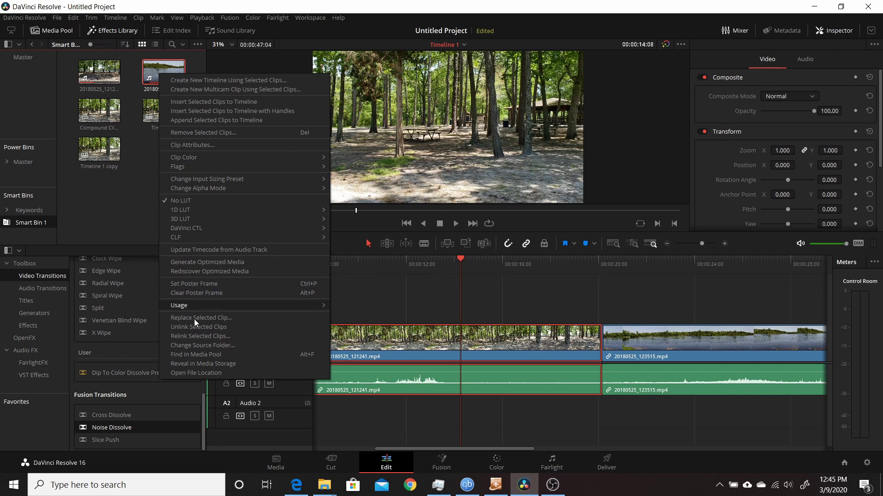
click(187, 355)
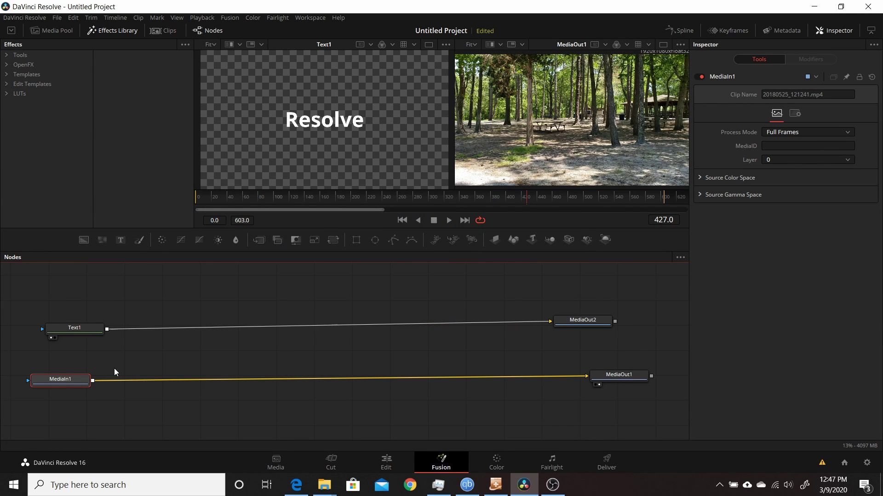
Step: Inspect the MediaOut1 and MediaOut2 nodes in the Fusion composition and switch to the Color page
click(632, 379)
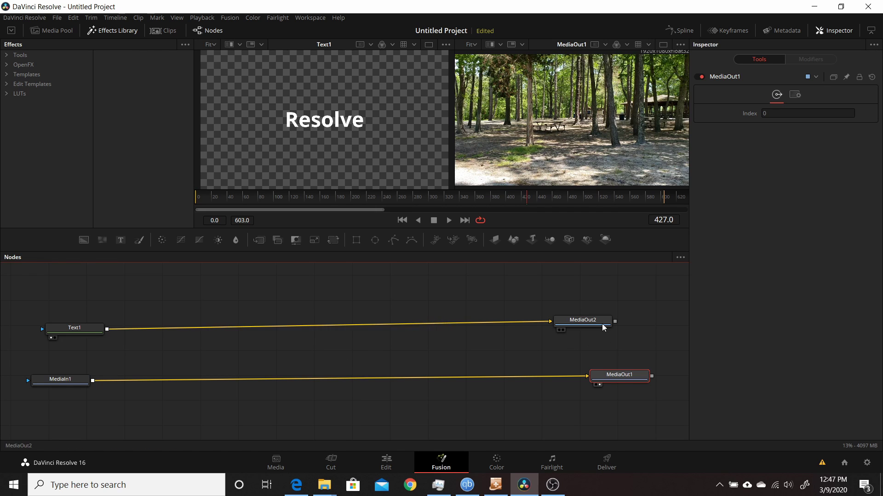
mouse_move(579, 329)
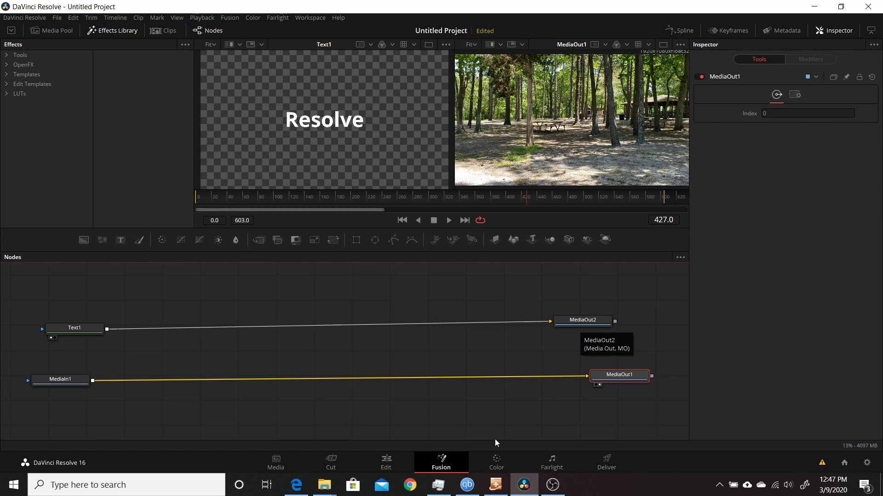
click(494, 462)
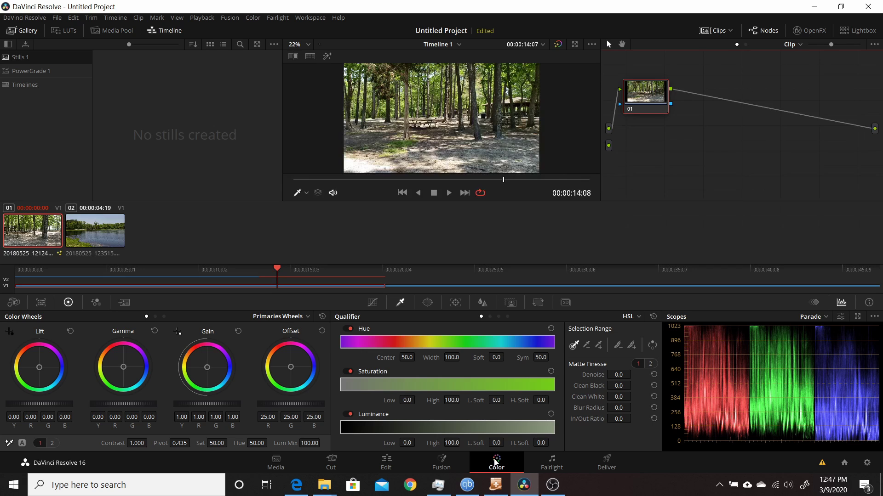
Step: View the node graph's Add Source option and shift corrector node 01 slightly to the right
right_click(644, 155)
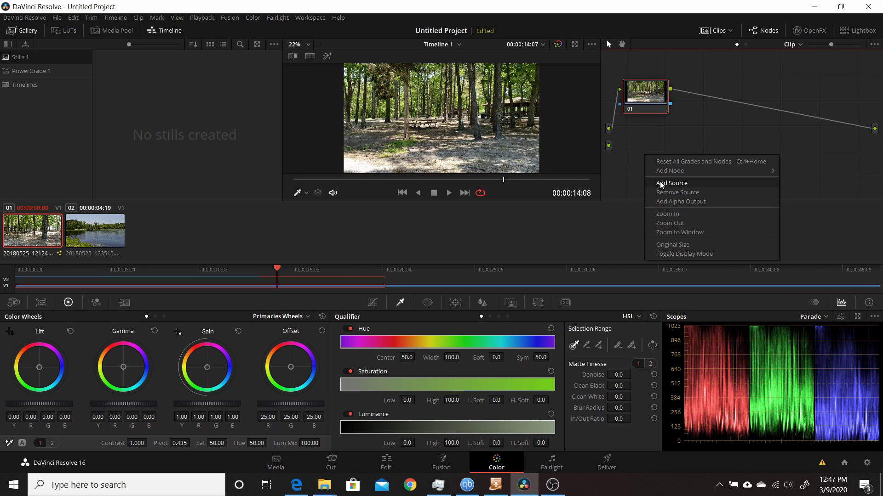
click(659, 142)
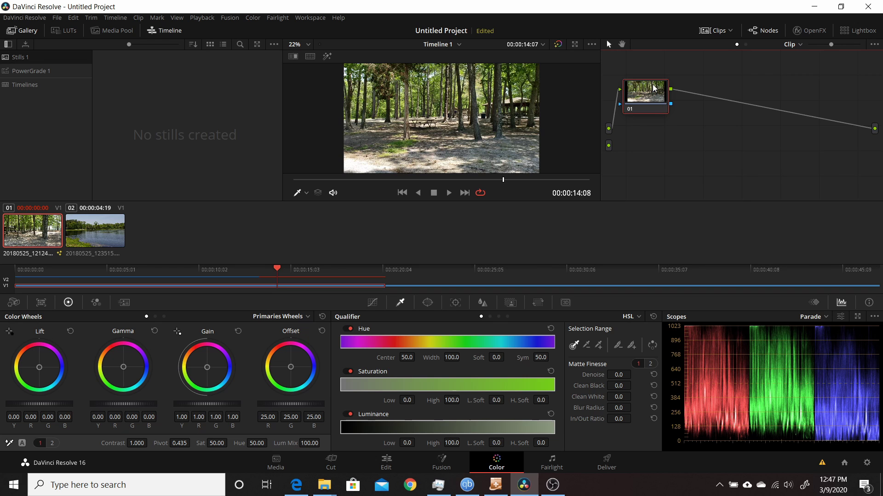
drag(653, 88, 670, 88)
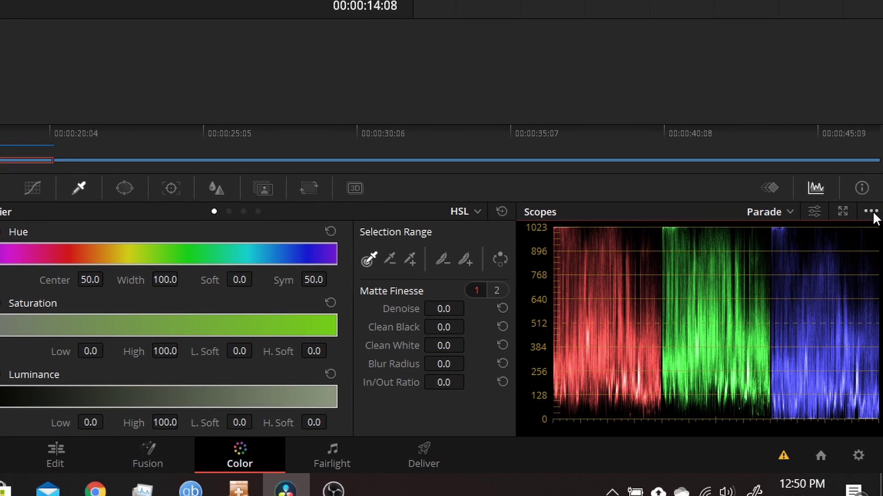
Step: Turn on Display Qualifier Focus for the Parade scope
click(872, 212)
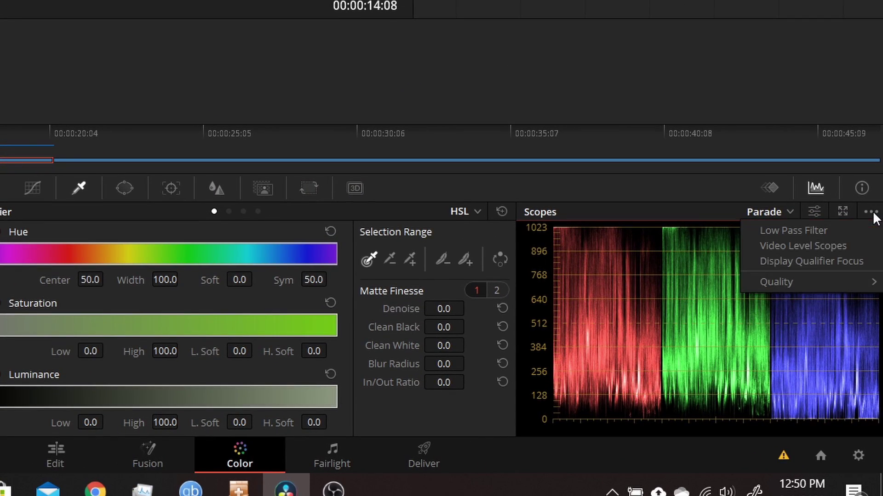
click(774, 266)
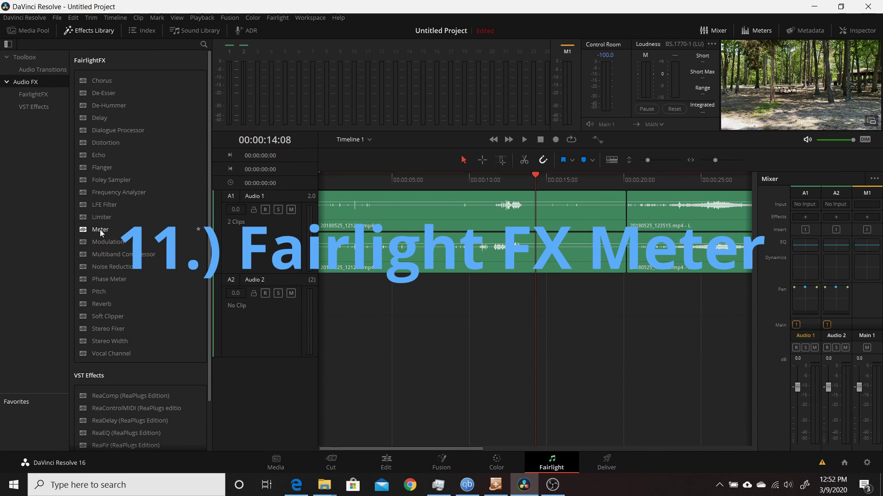
Step: Apply the FairlightFX Meter effect to the 20180525_121241.mp4 clip on Audio 1 and move its meter window further along the timeline
drag(100, 234, 381, 219)
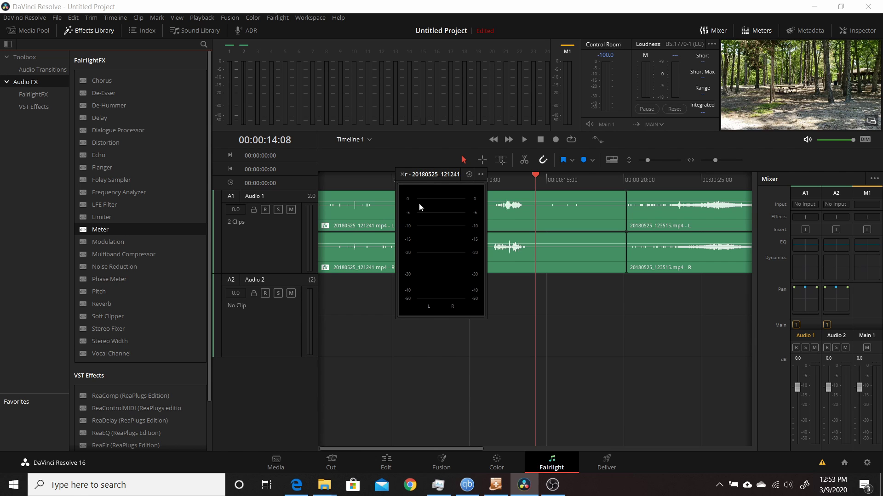
drag(431, 179, 564, 216)
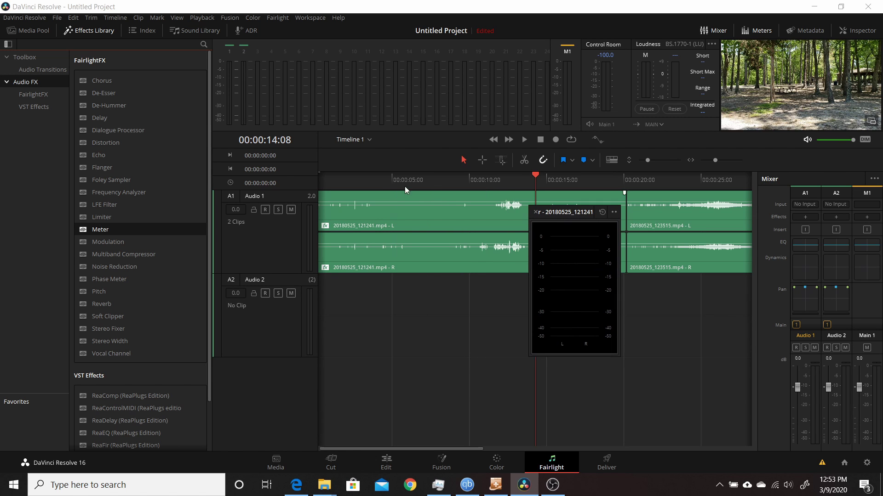
Step: Play the timeline from about 2 seconds to 00:00:04:24 to watch the clip's levels in the Meter window, and reposition that window
click(352, 180)
key(space)
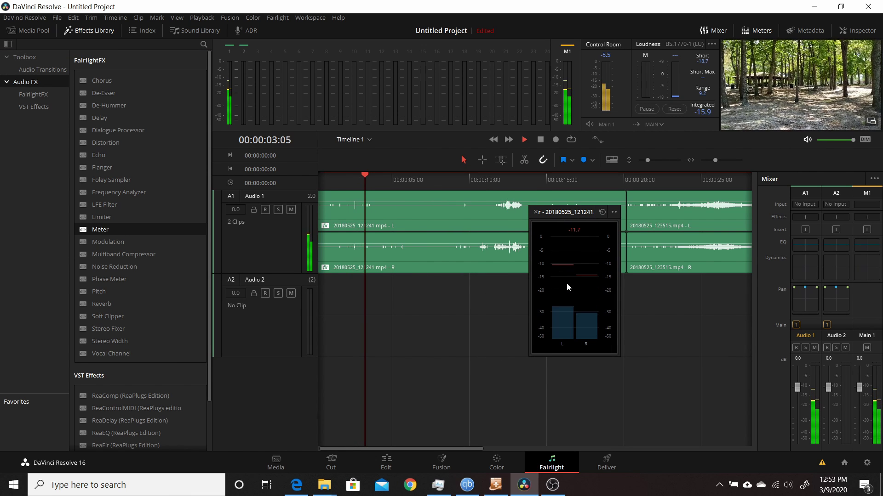
key(space)
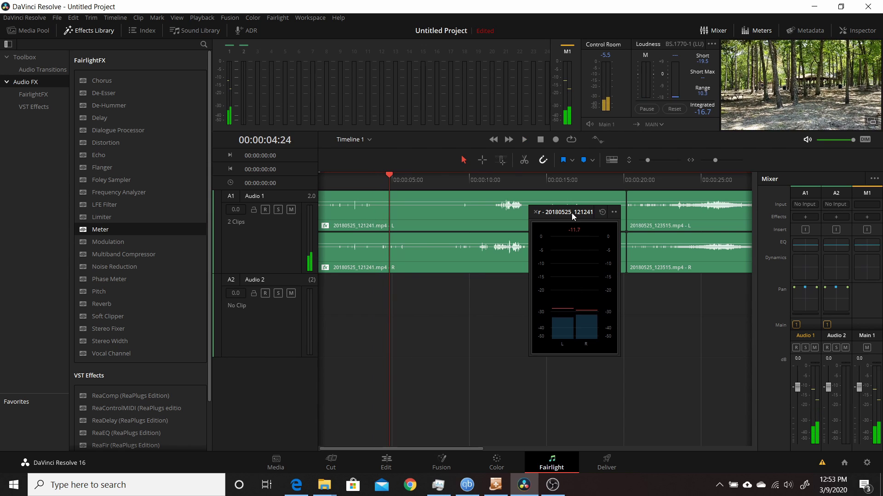
drag(572, 213, 484, 216)
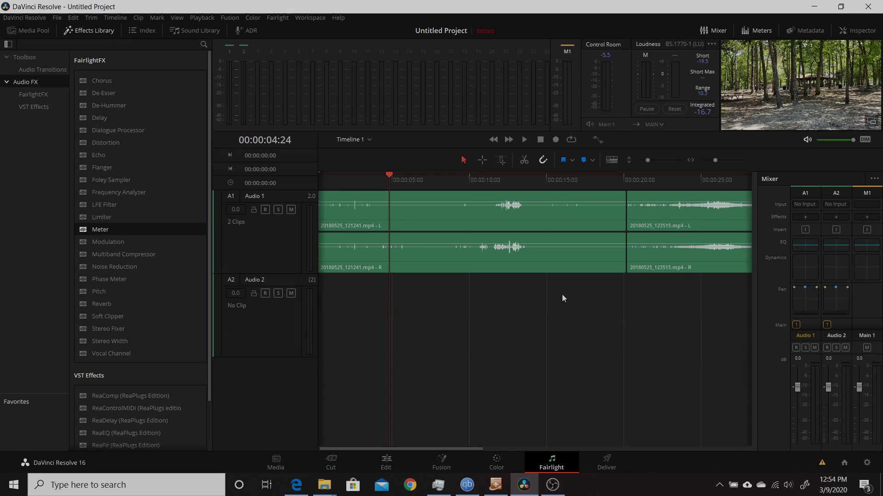
click(563, 298)
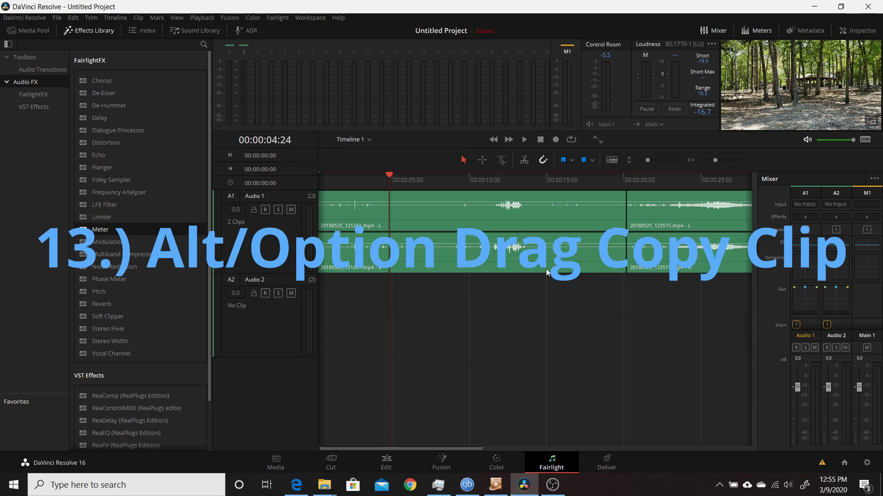
Step: Duplicate the 20180525_121241.mp4 clip from Audio 1 onto Audio 2 at the same timeline position
click(426, 224)
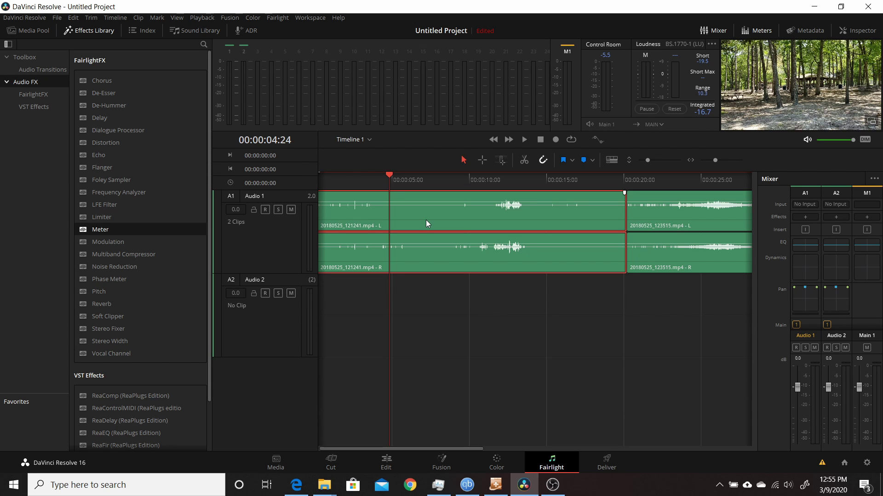
drag(426, 223, 421, 316)
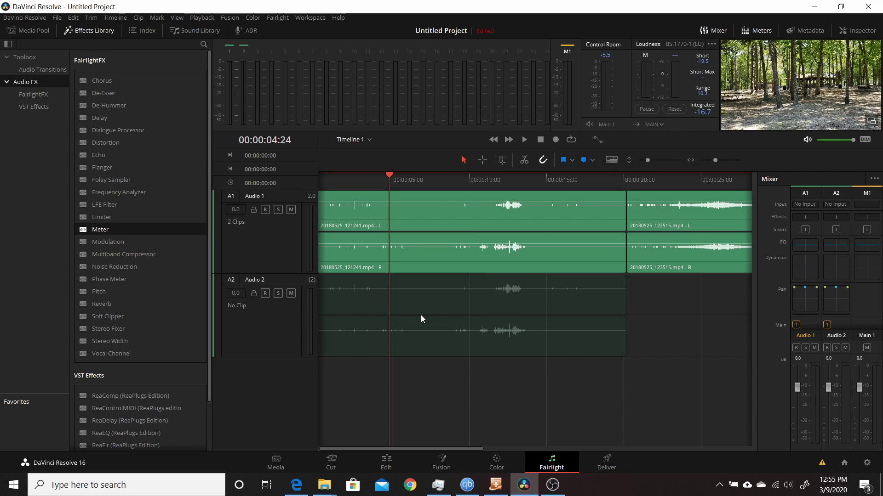
drag(420, 316, 421, 316)
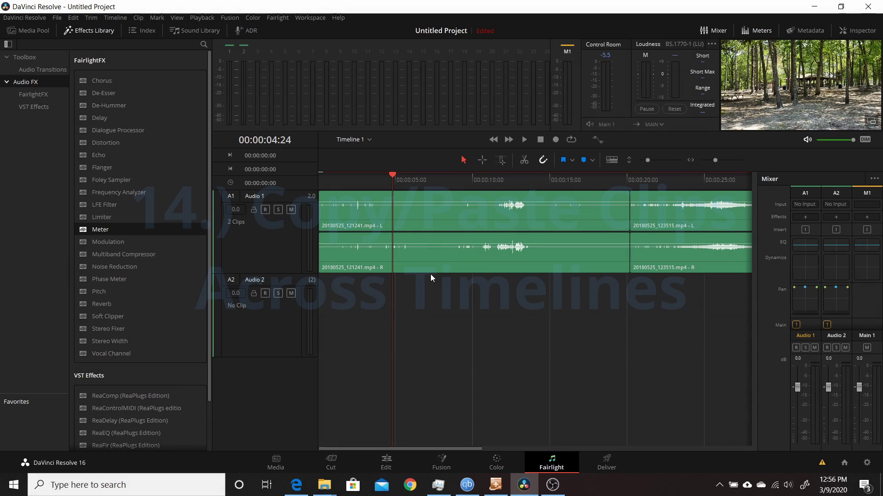
Step: Copy the 20180525_121241.mp4 audio clip from Timeline 1 and paste it on Timeline 2 at 00:00:32:21
click(431, 259)
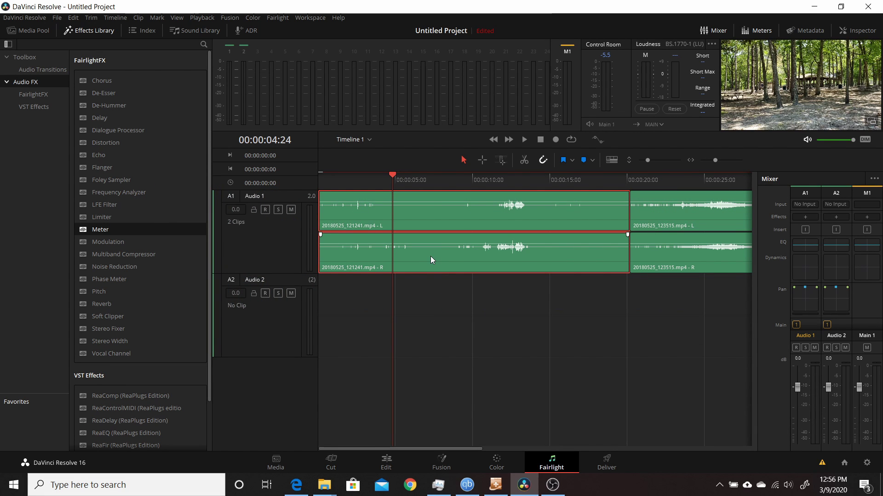
right_click(431, 255)
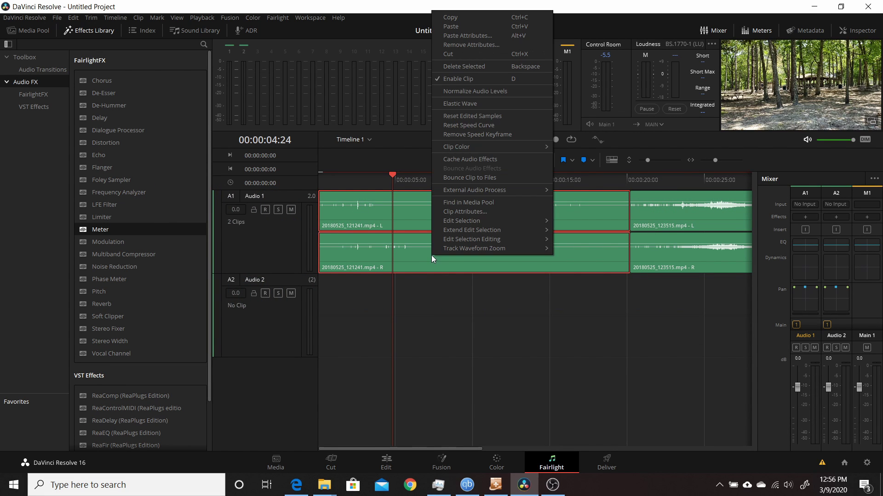
click(470, 19)
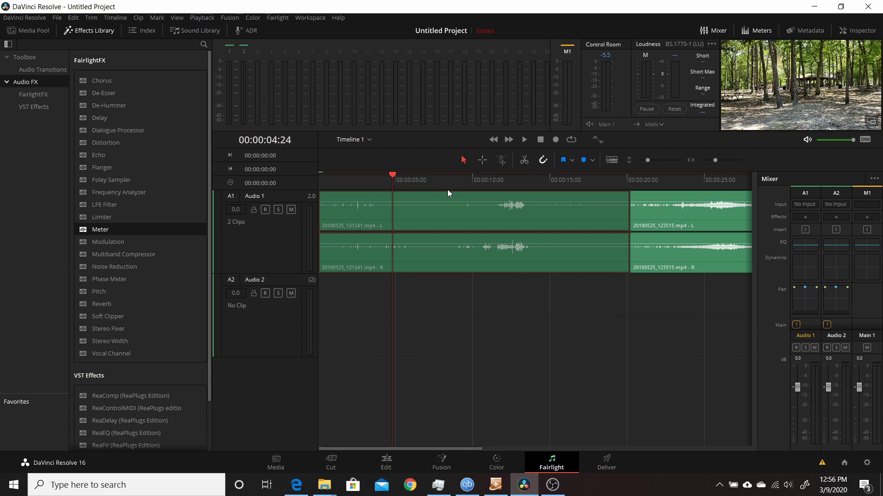
click(369, 140)
click(374, 163)
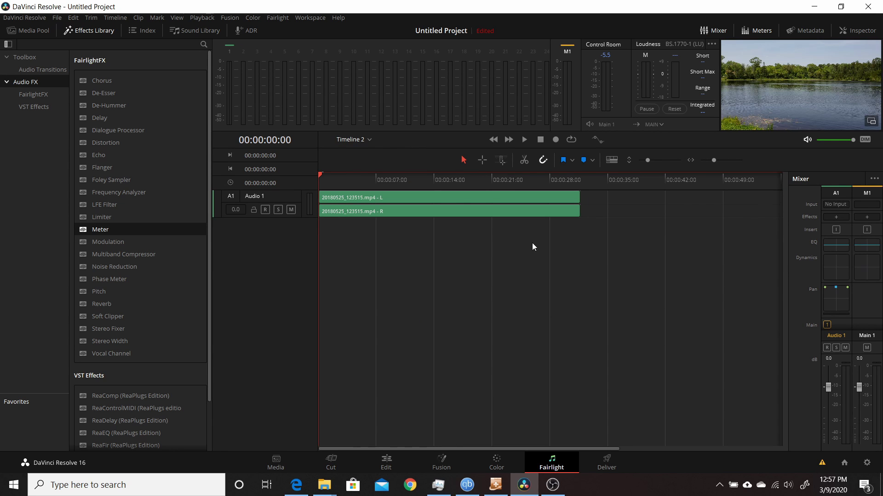
click(588, 184)
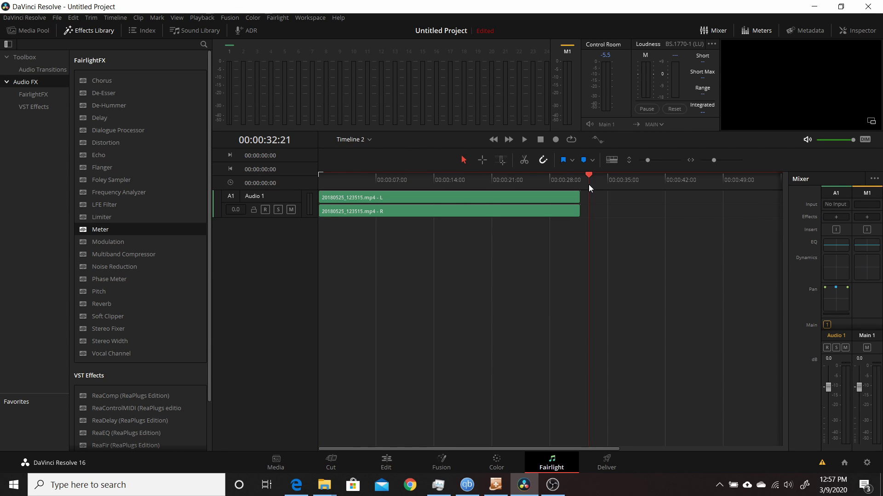
right_click(598, 209)
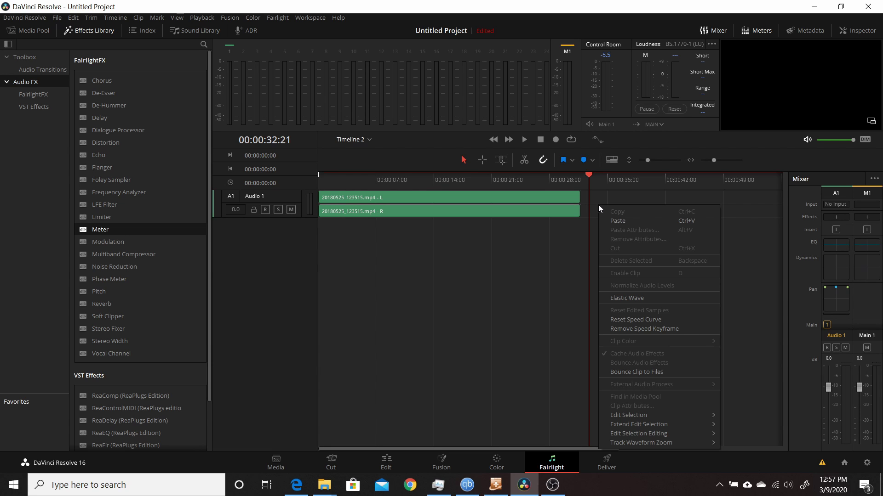
click(605, 224)
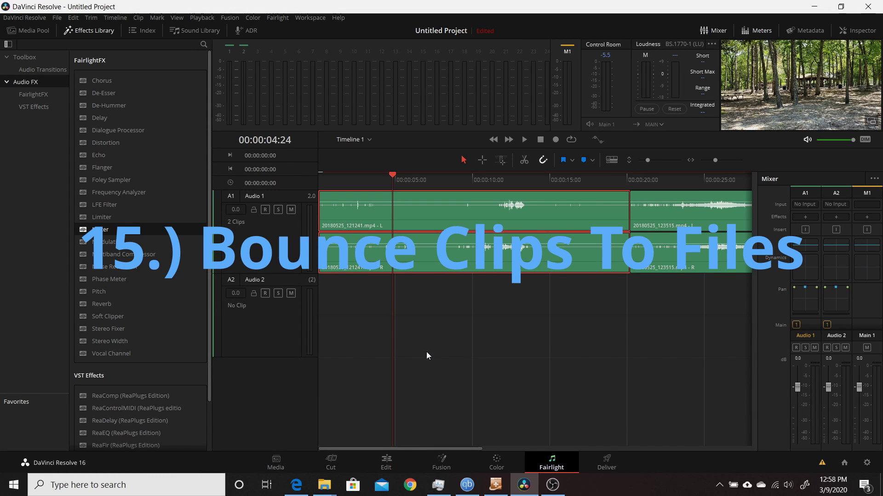
Step: View the Format choices of Bounce Clip to Files for the 20180525_121241.mp4 clip, then cancel without bouncing
right_click(426, 254)
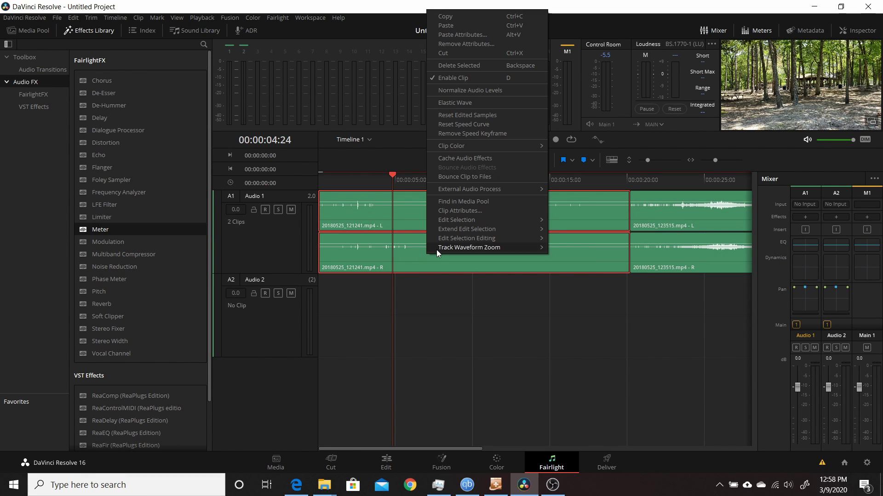
click(449, 176)
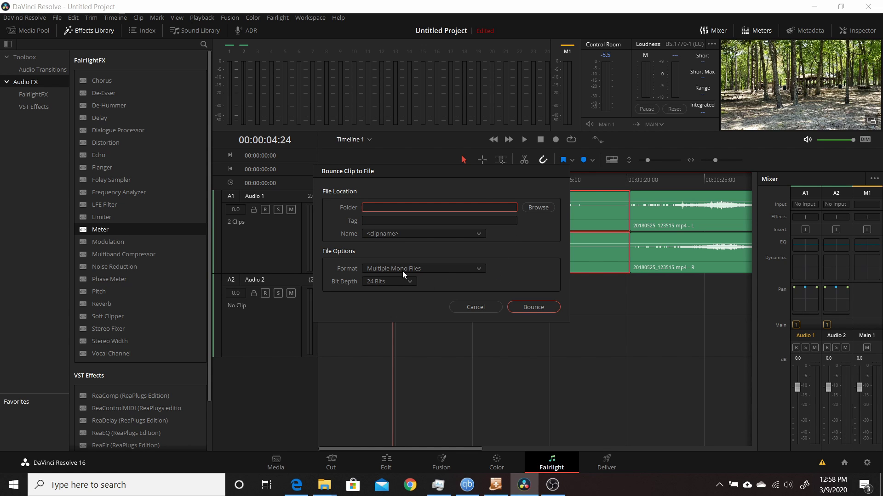
click(479, 269)
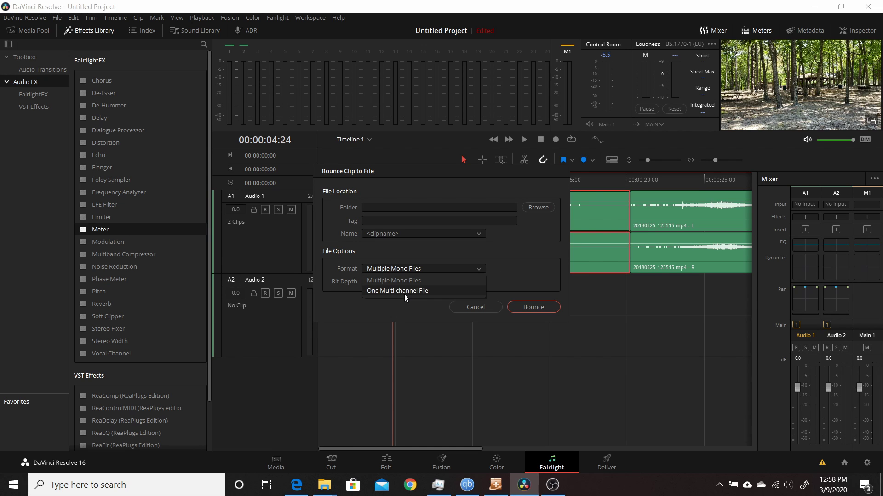
click(482, 279)
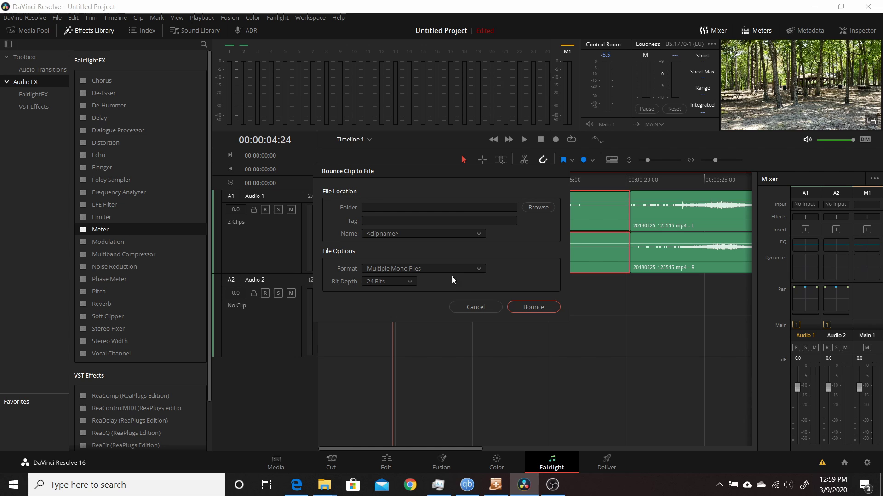
click(471, 306)
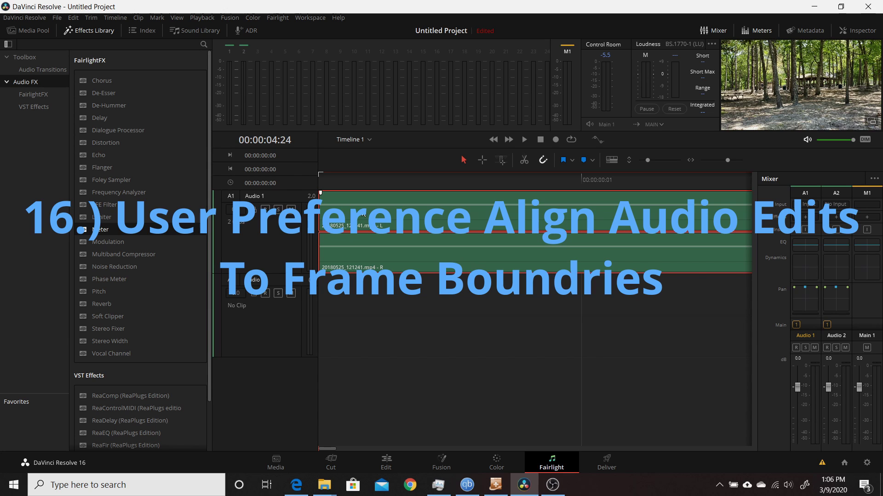
Step: Shift the 20180525_121241.mp4 audio clip later by less than one frame and move it back to the timeline start
drag(342, 212, 451, 215)
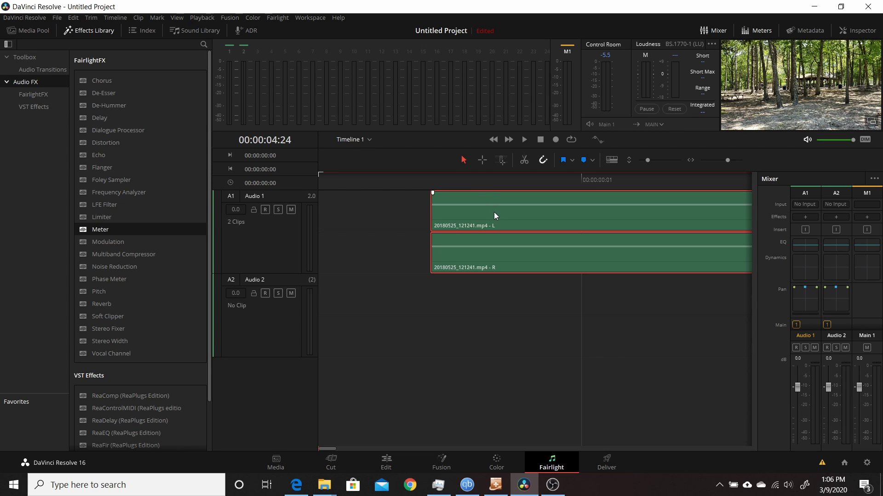
drag(493, 212, 451, 228)
drag(317, 233, 316, 234)
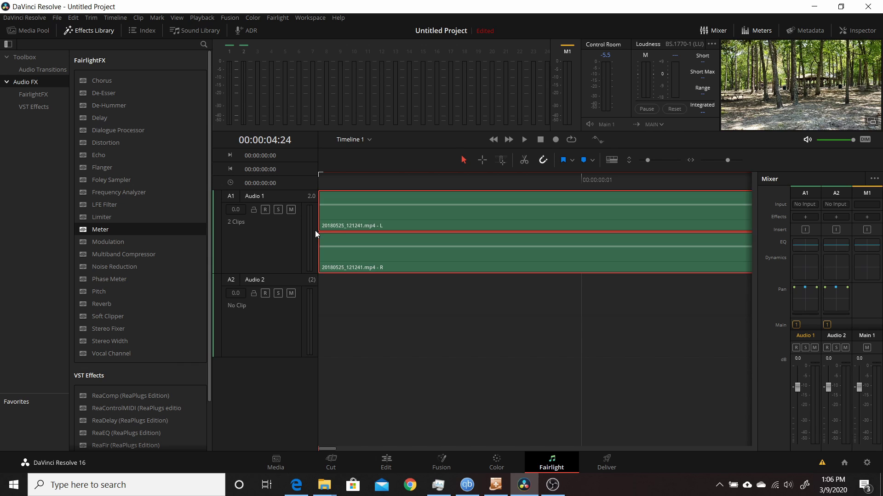
Step: Turn on Align audio edits to frame boundaries in the user Editing preferences and try moving the clip by less than one frame
click(27, 18)
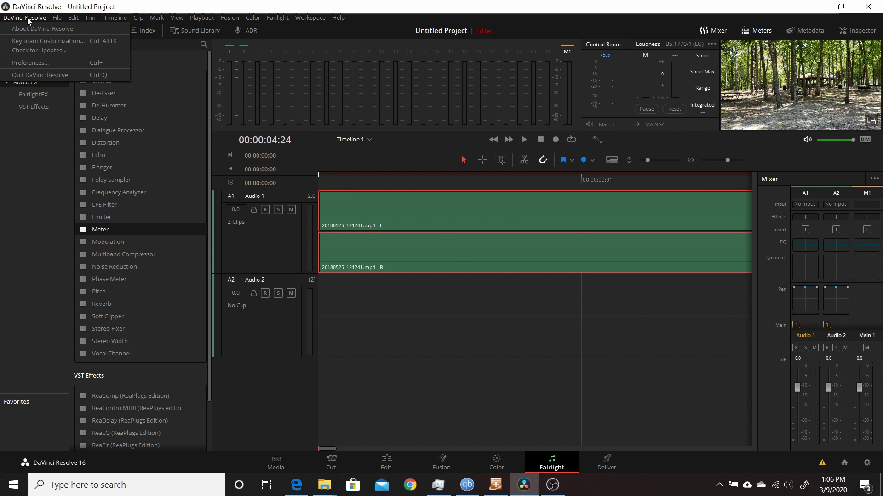
click(31, 62)
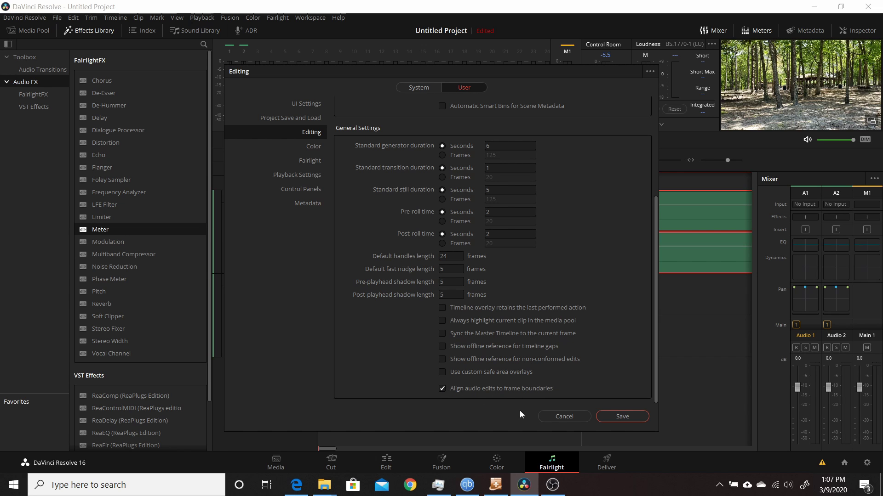
click(612, 418)
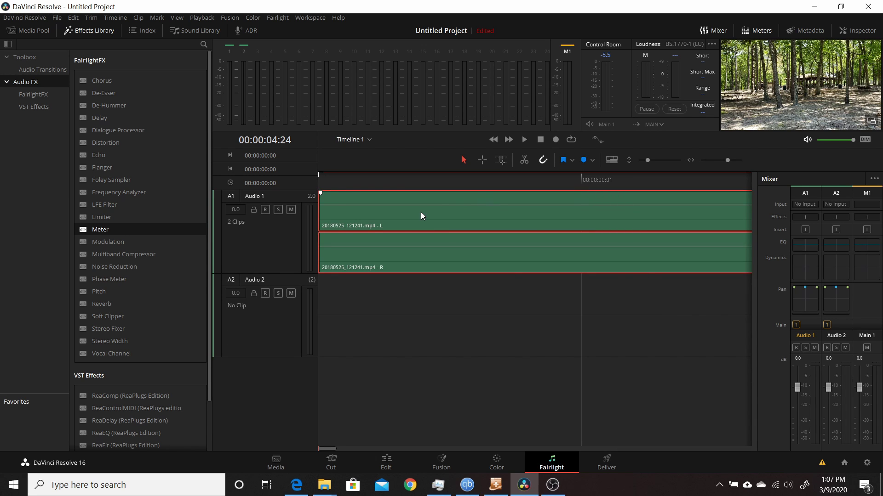
drag(399, 218, 358, 228)
Step: Turn off Align audio edits to frame boundaries in the user Editing preferences and save
click(43, 18)
click(40, 62)
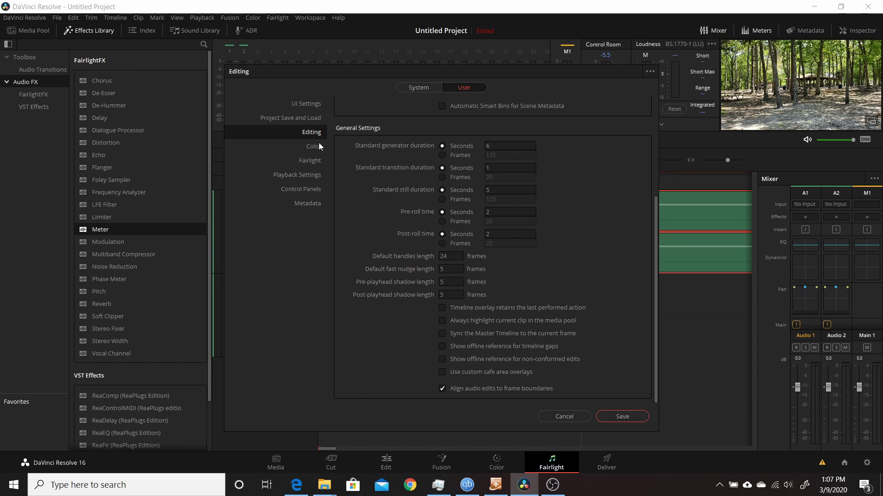
click(442, 389)
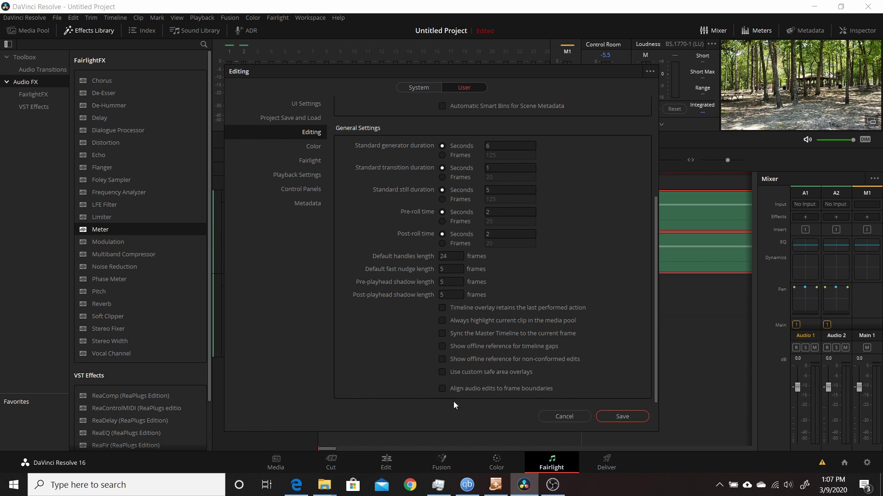
click(612, 418)
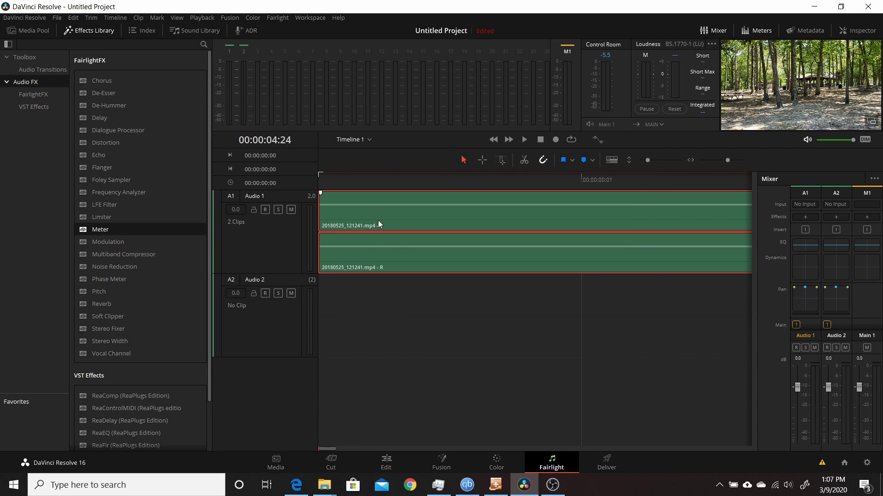
Step: Test sub-frame movement without frame alignment by shifting the Audio 1 clip partway through the first frame and returning it to the start
drag(366, 216, 480, 224)
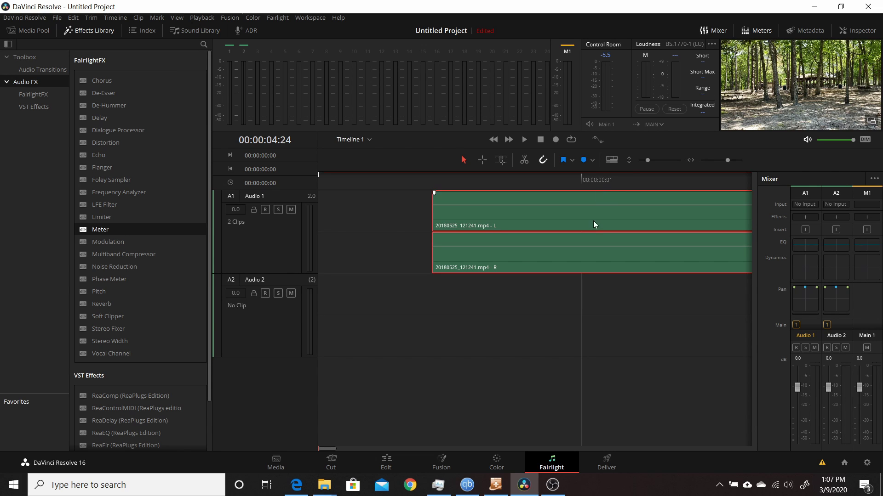
drag(574, 222, 501, 225)
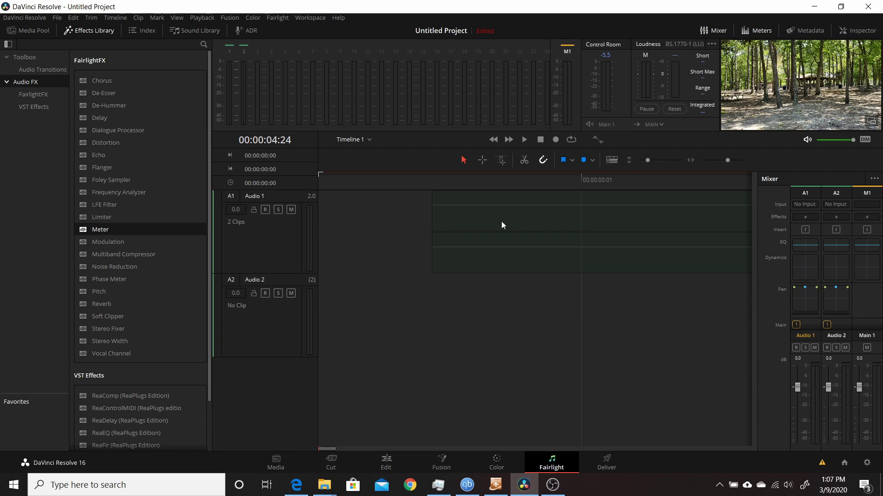
drag(405, 213, 381, 216)
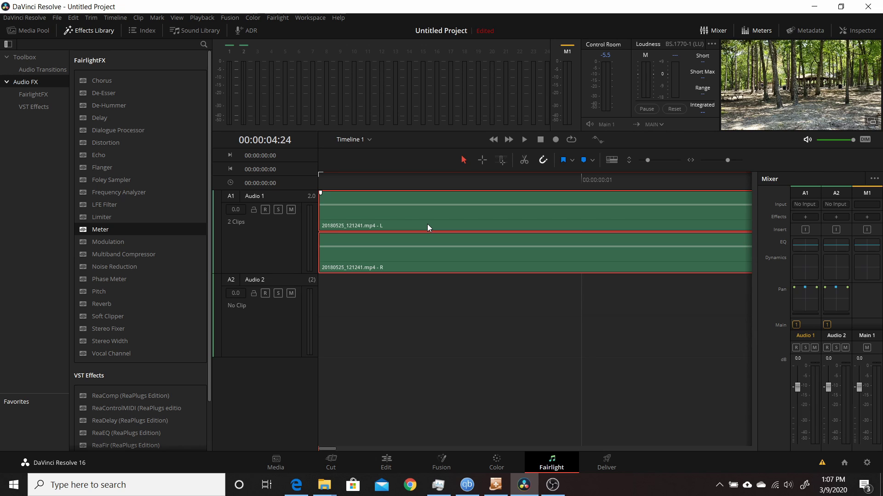